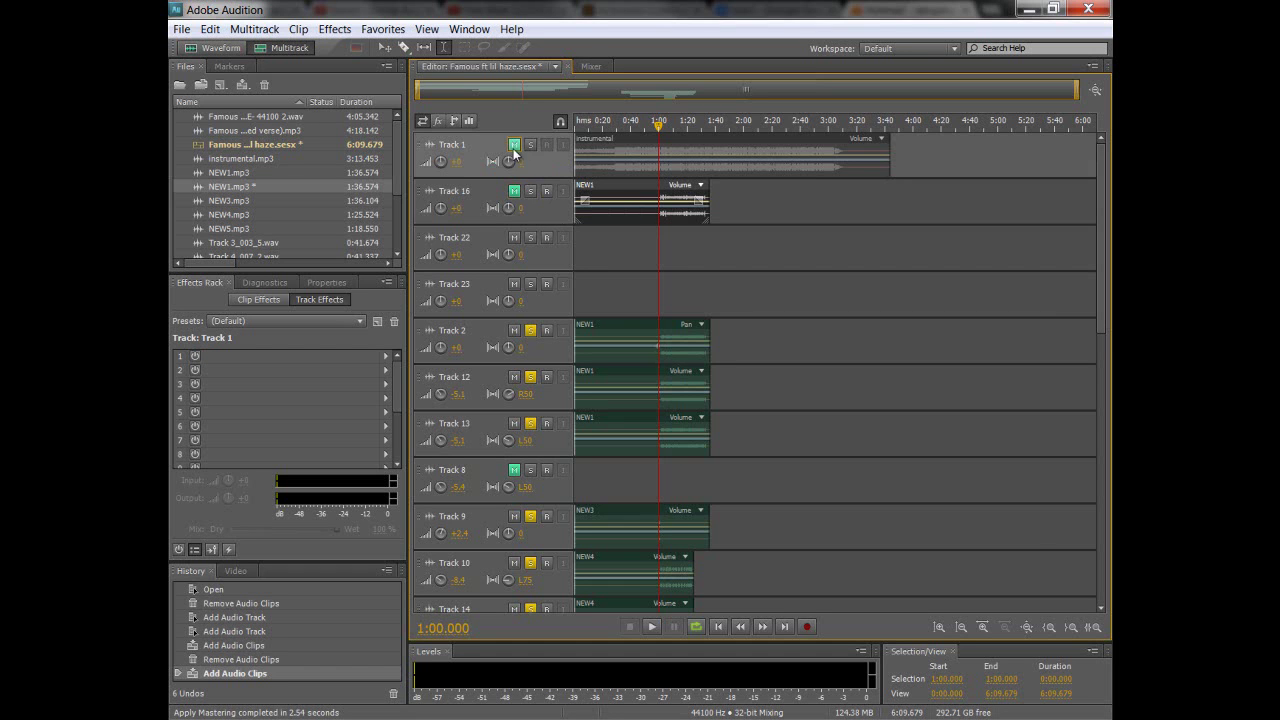
- Unmute Track 1's instrumental, keep Track 16 muted, and solo Track 1
click(514, 191)
click(514, 145)
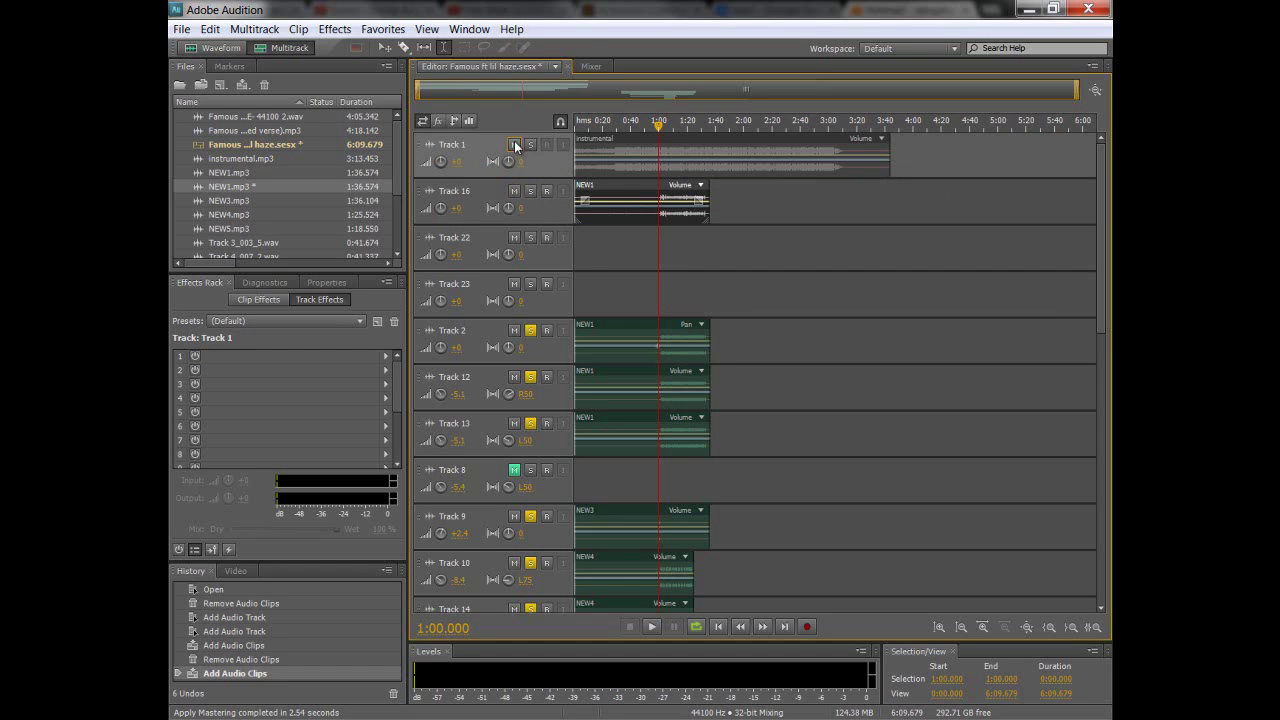
click(643, 250)
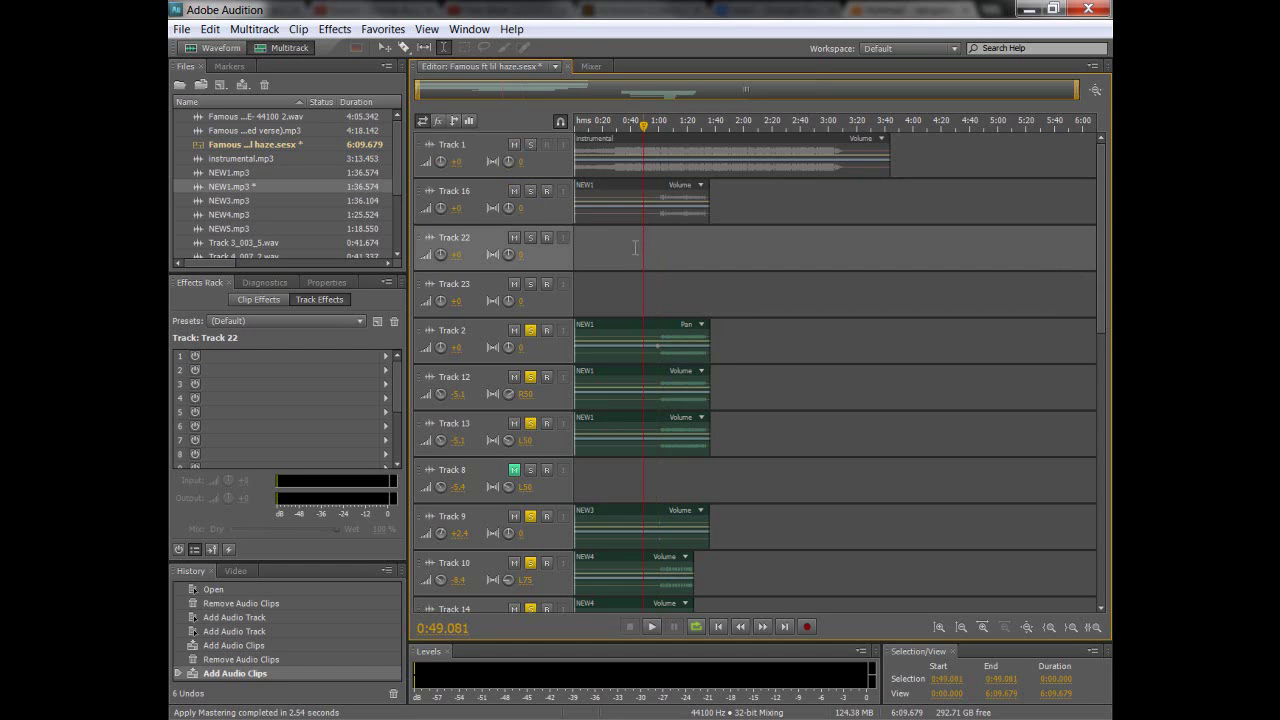
click(514, 191)
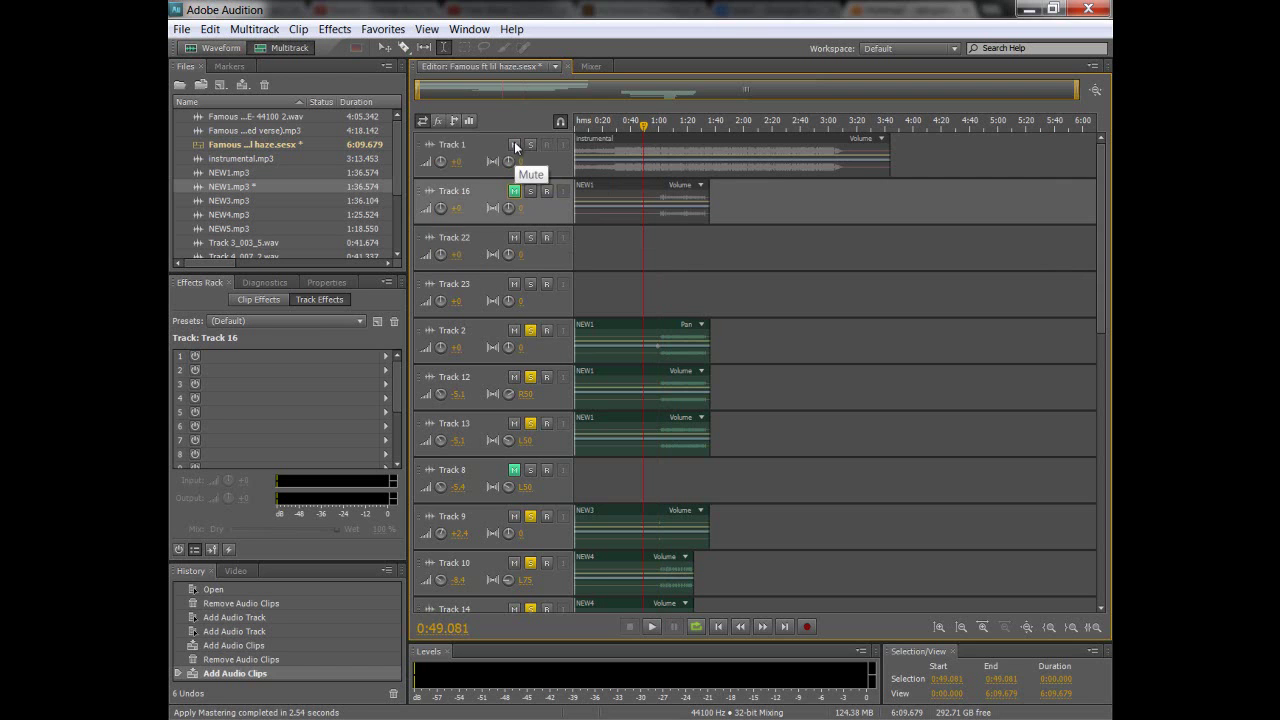
click(530, 145)
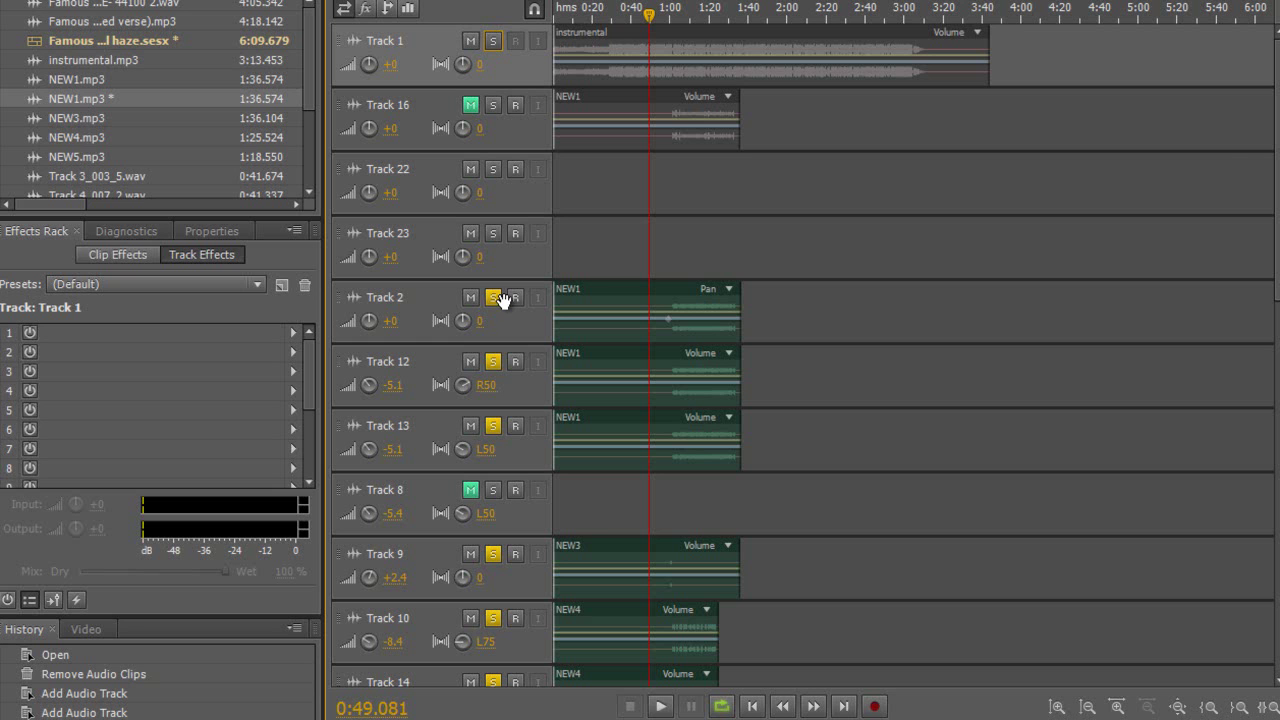
- Zoom the track heights in vertically to expose input, output and automation rows, then scroll back to Track 1
scroll(900, 350, down, 3)
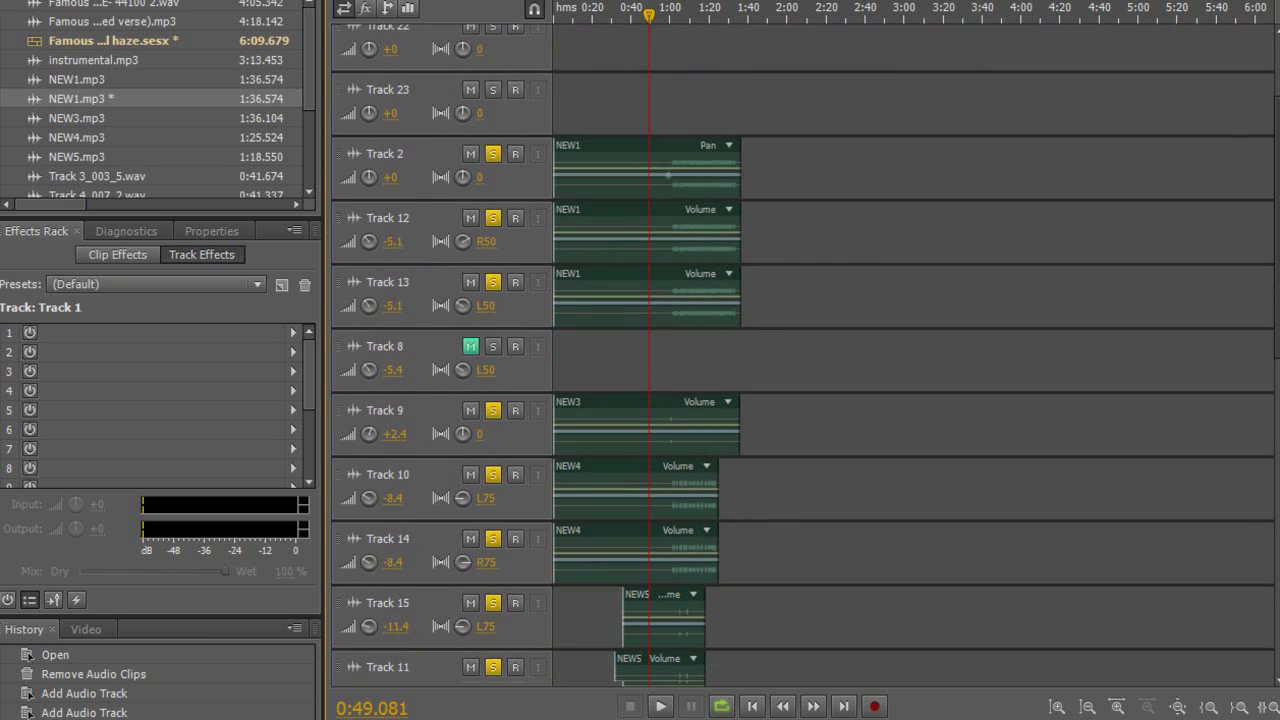
scroll(800, 350, up, 2)
scroll(800, 350, up, 2)
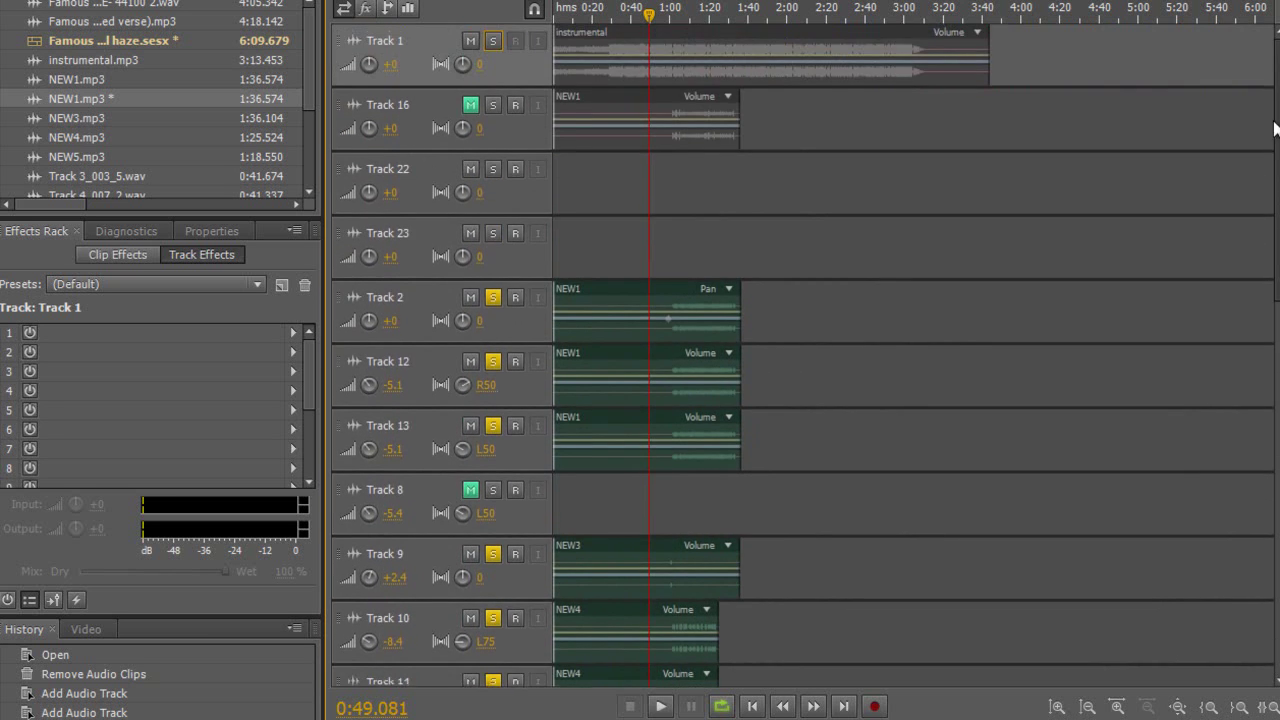
click(1062, 707)
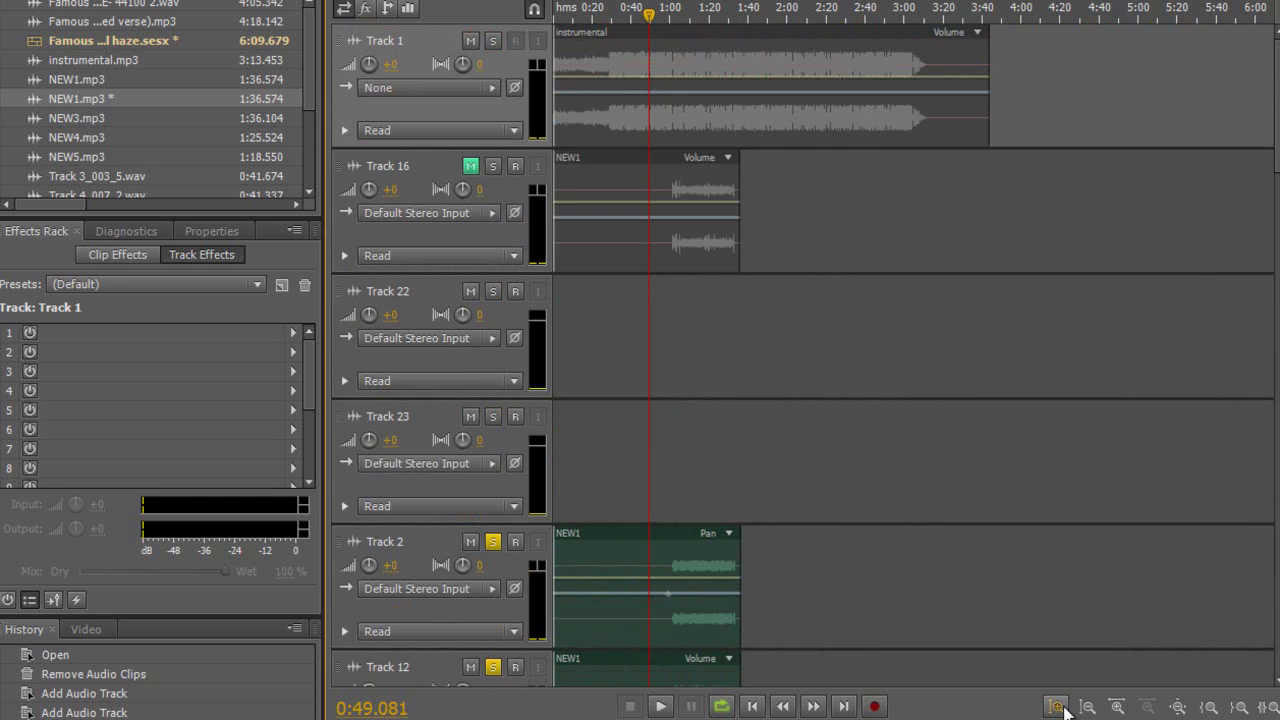
click(1062, 707)
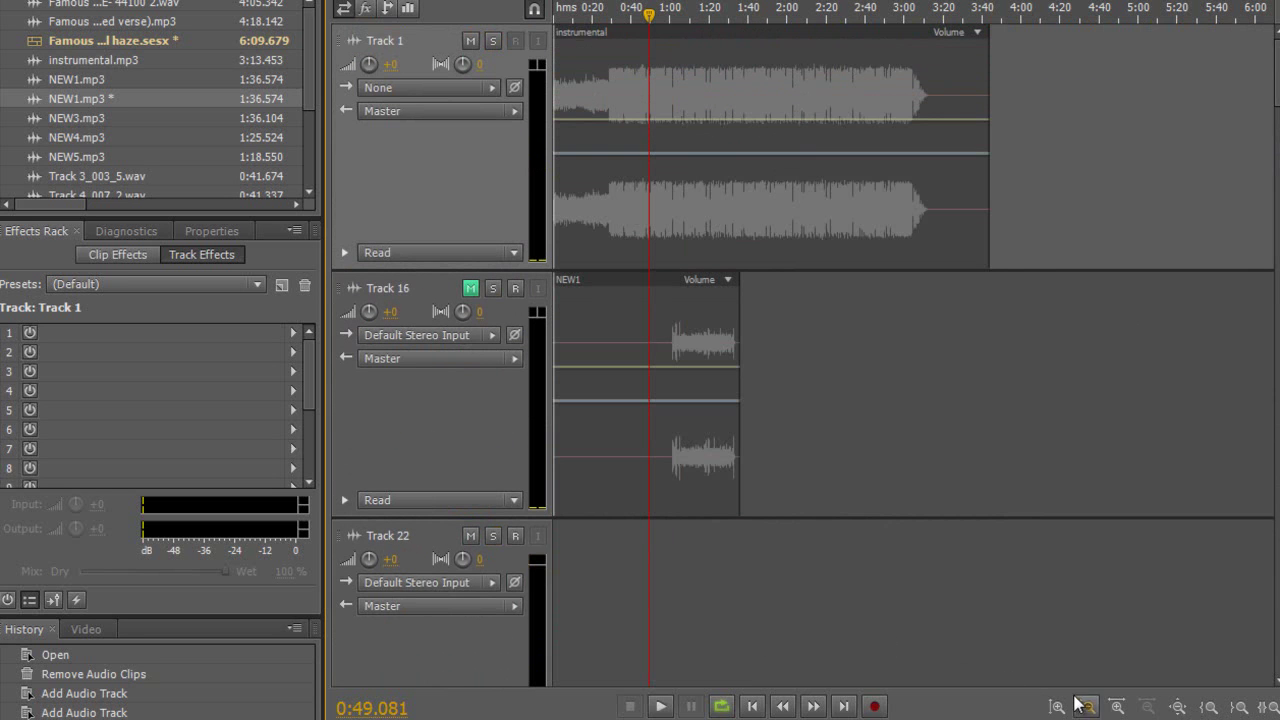
click(1085, 707)
drag(1276, 128, 1276, 132)
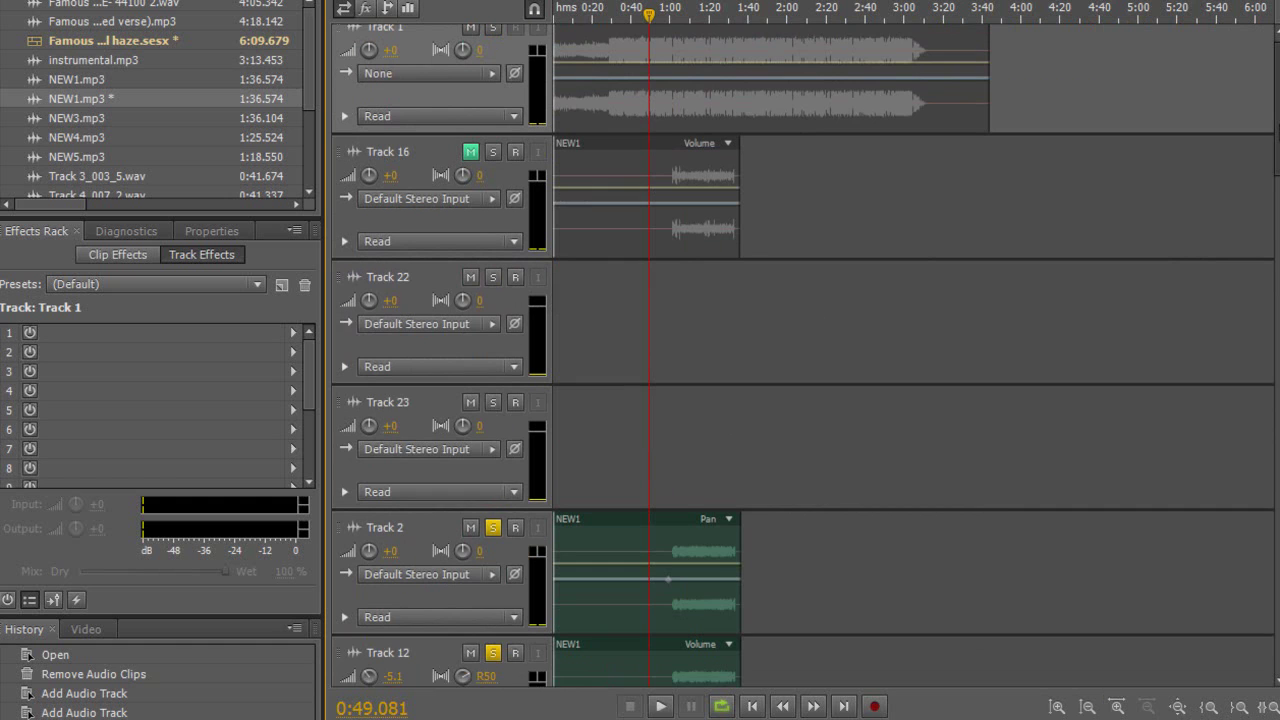
scroll(803, 356, up, 1)
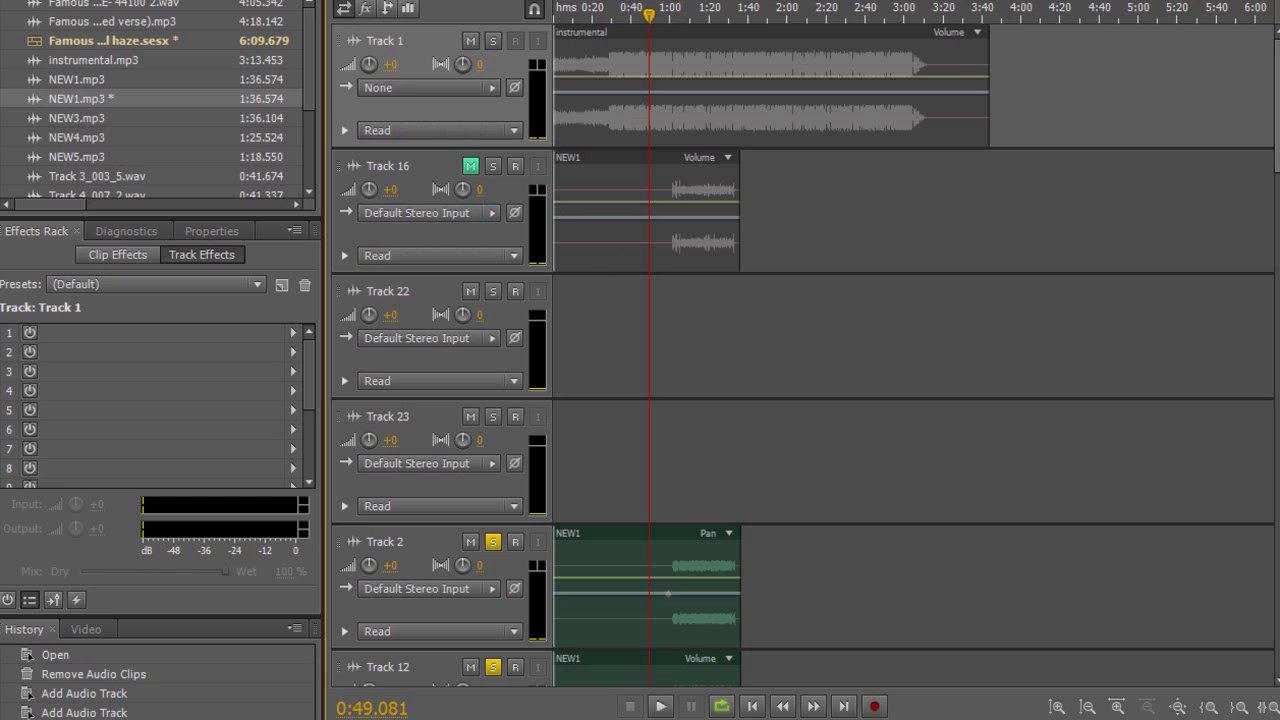
- Unmute and solo Track 1, leaving its input source unchanged
click(470, 41)
click(490, 42)
click(454, 129)
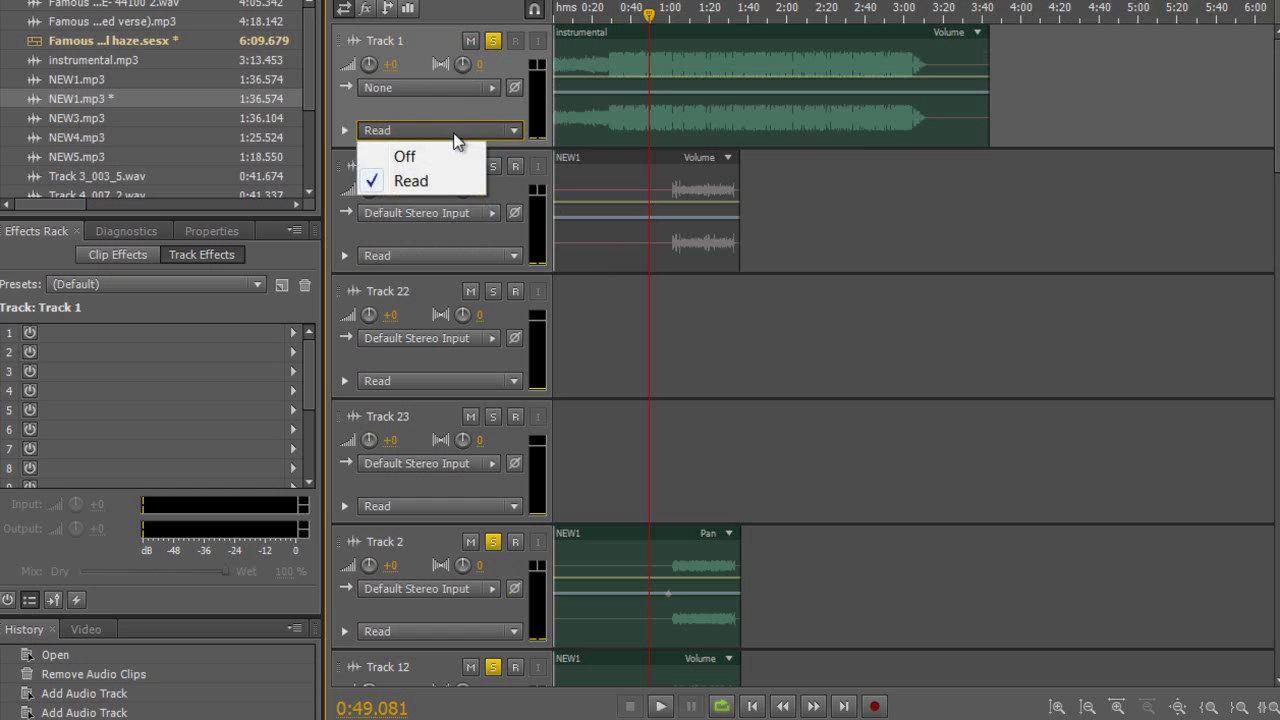
click(435, 86)
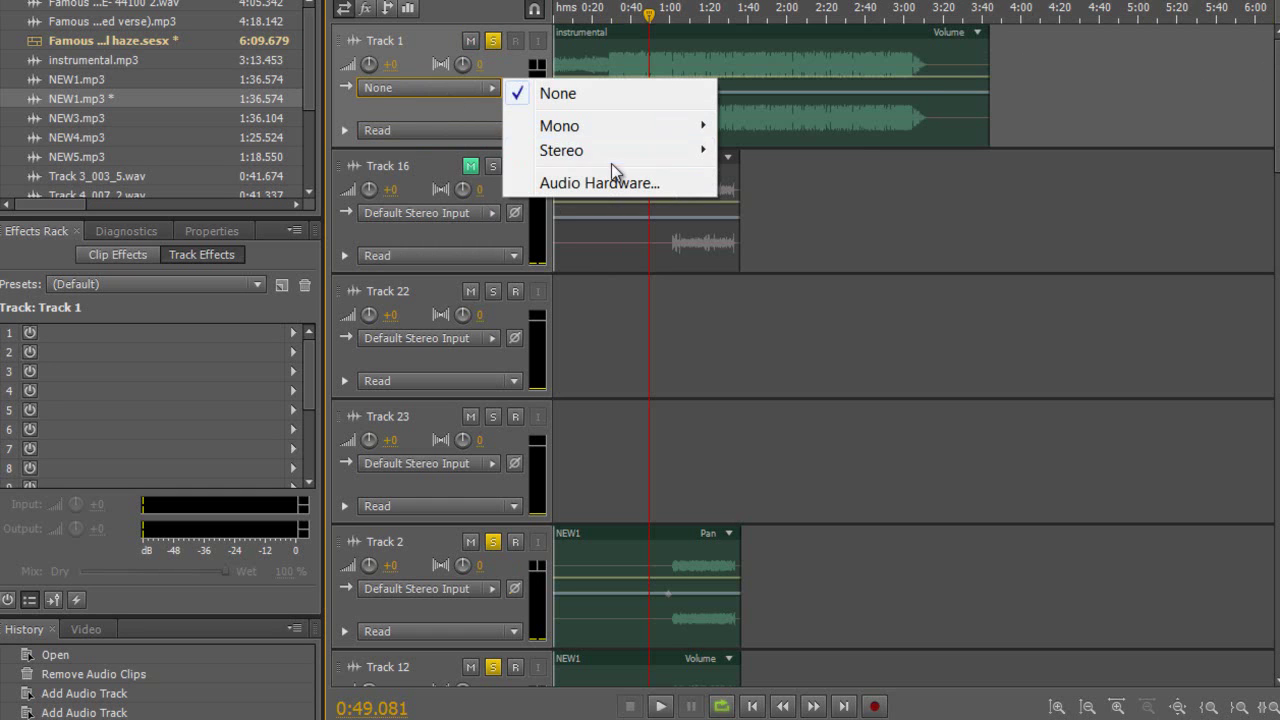
click(408, 112)
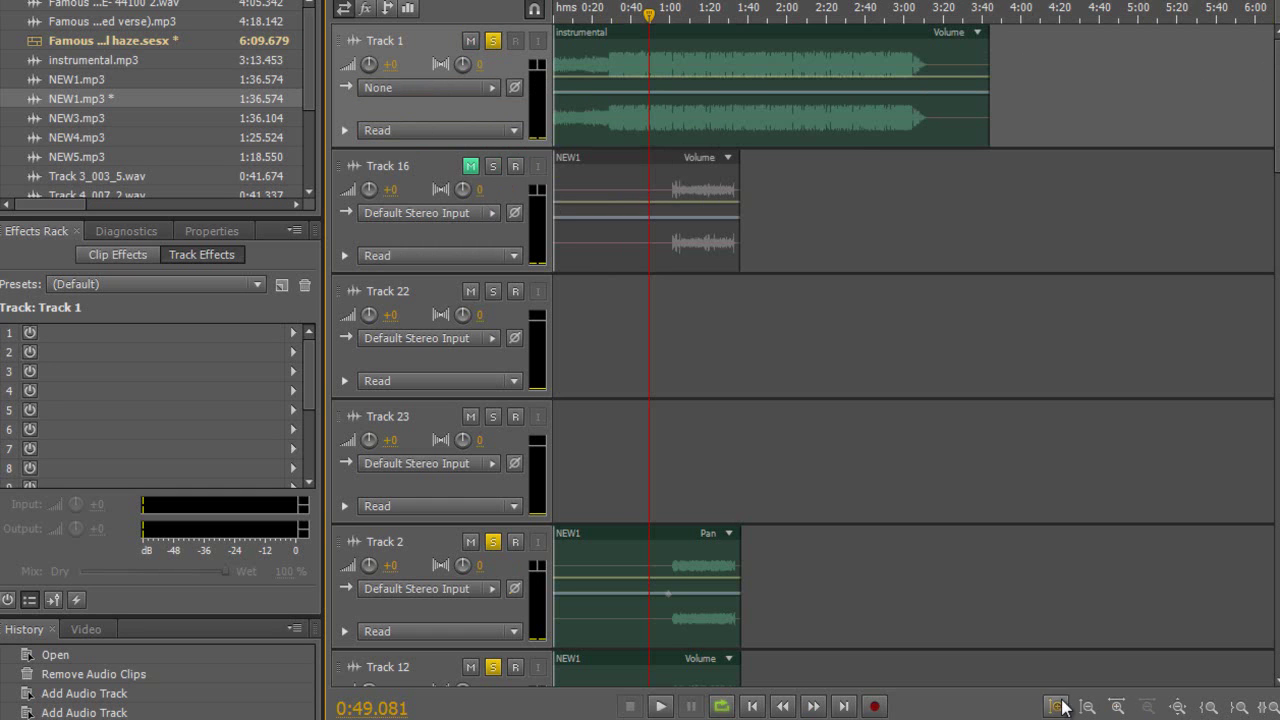
- Route Track 1's output from Master to Bus A and show the Mixer
click(1056, 707)
click(410, 112)
mouse_move(771, 521)
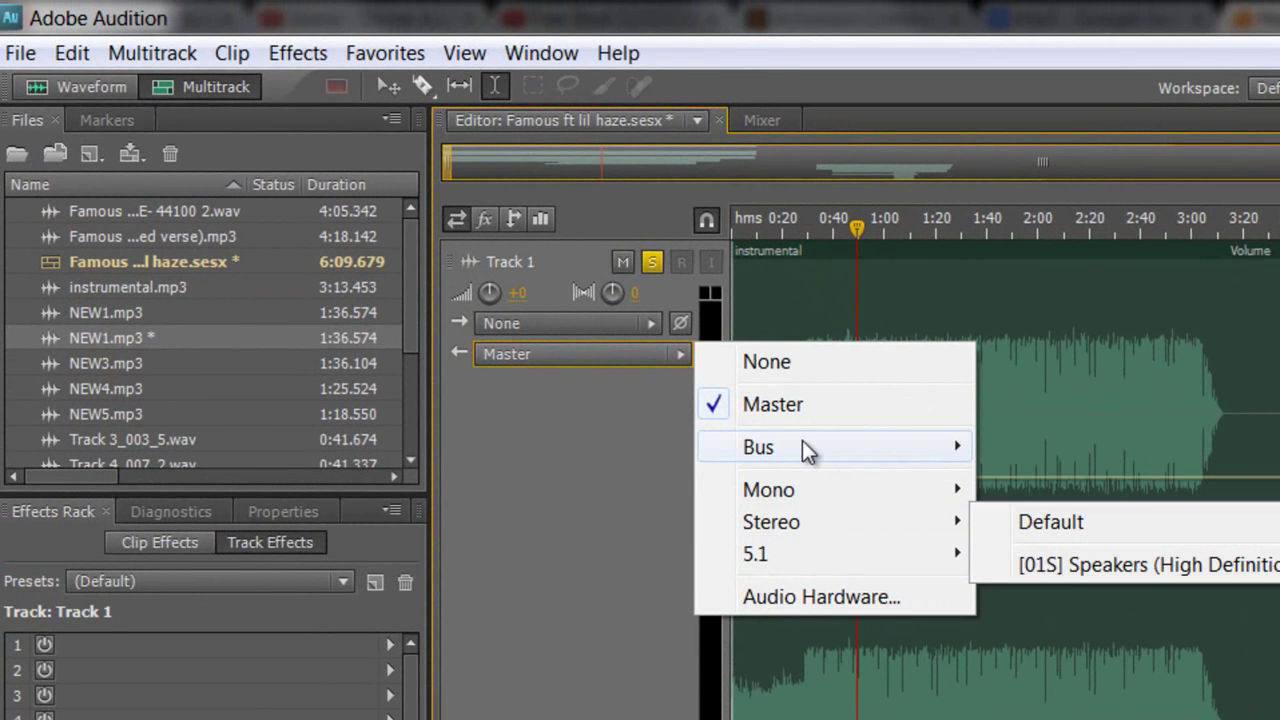
mouse_move(768, 447)
click(1098, 451)
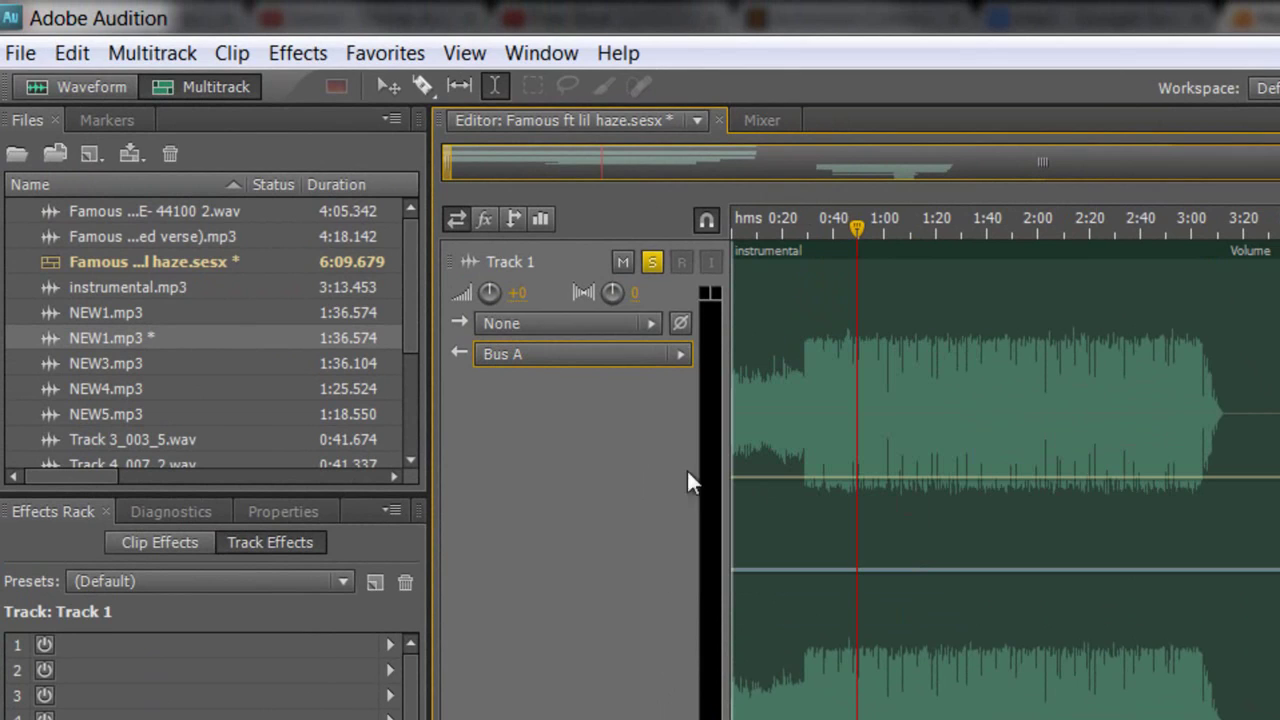
click(774, 118)
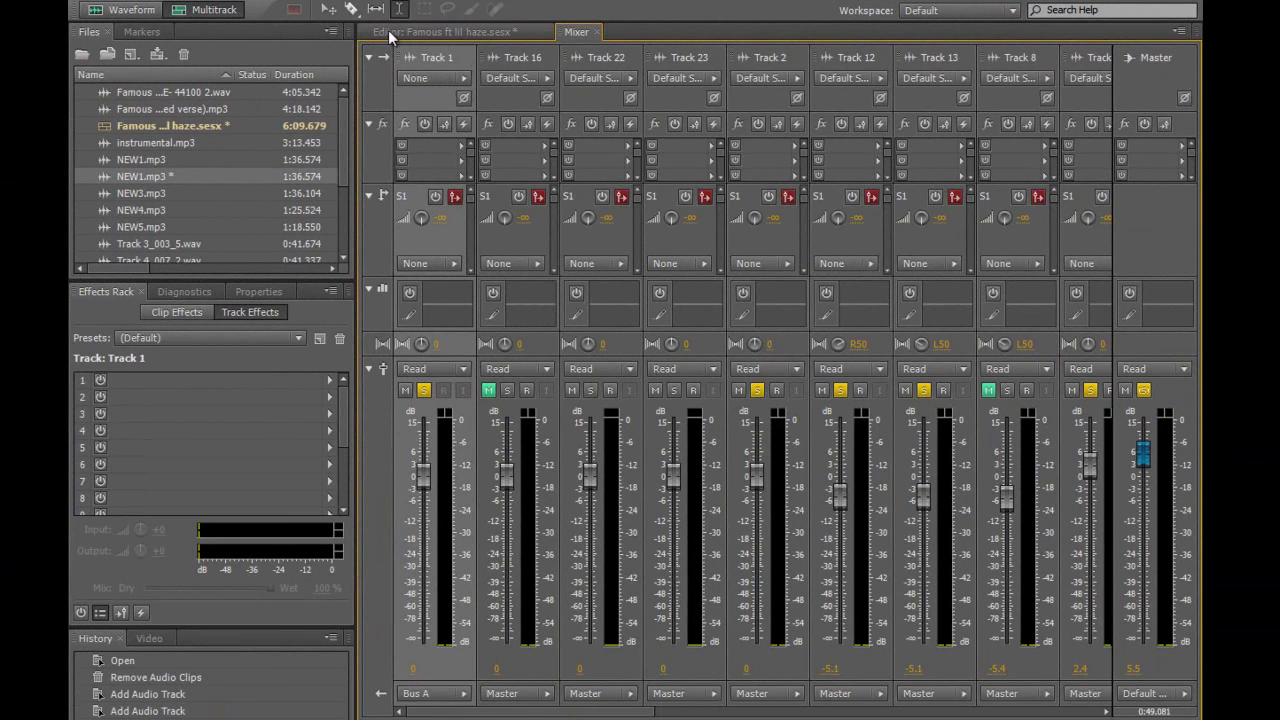
- Play the session while pulling Track 1's fader down and back up to +0.2 dB, then stop
click(435, 29)
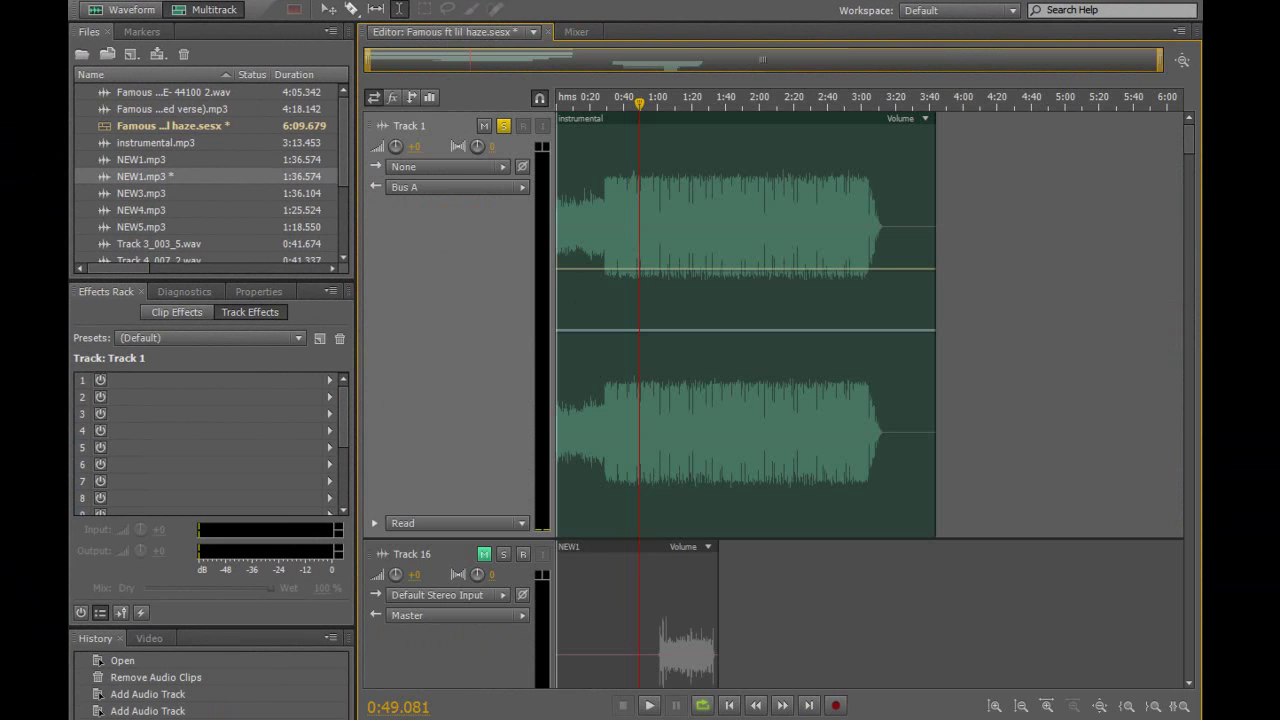
click(650, 705)
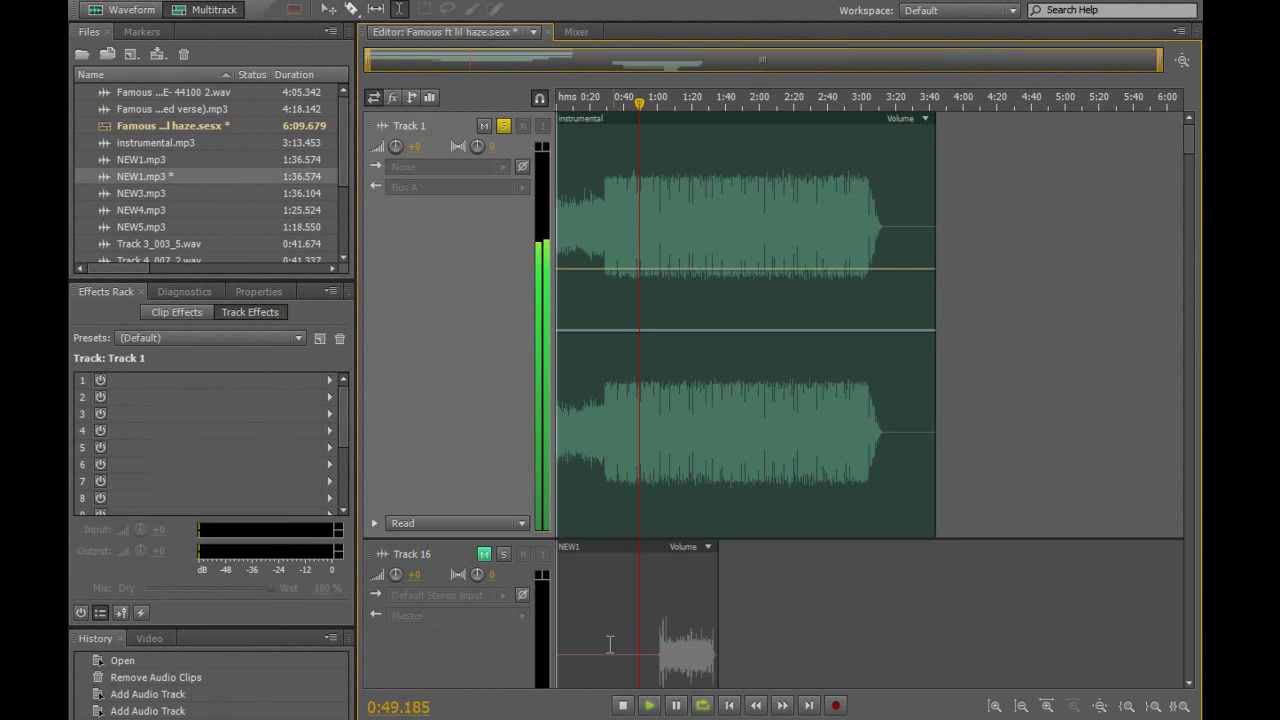
click(576, 31)
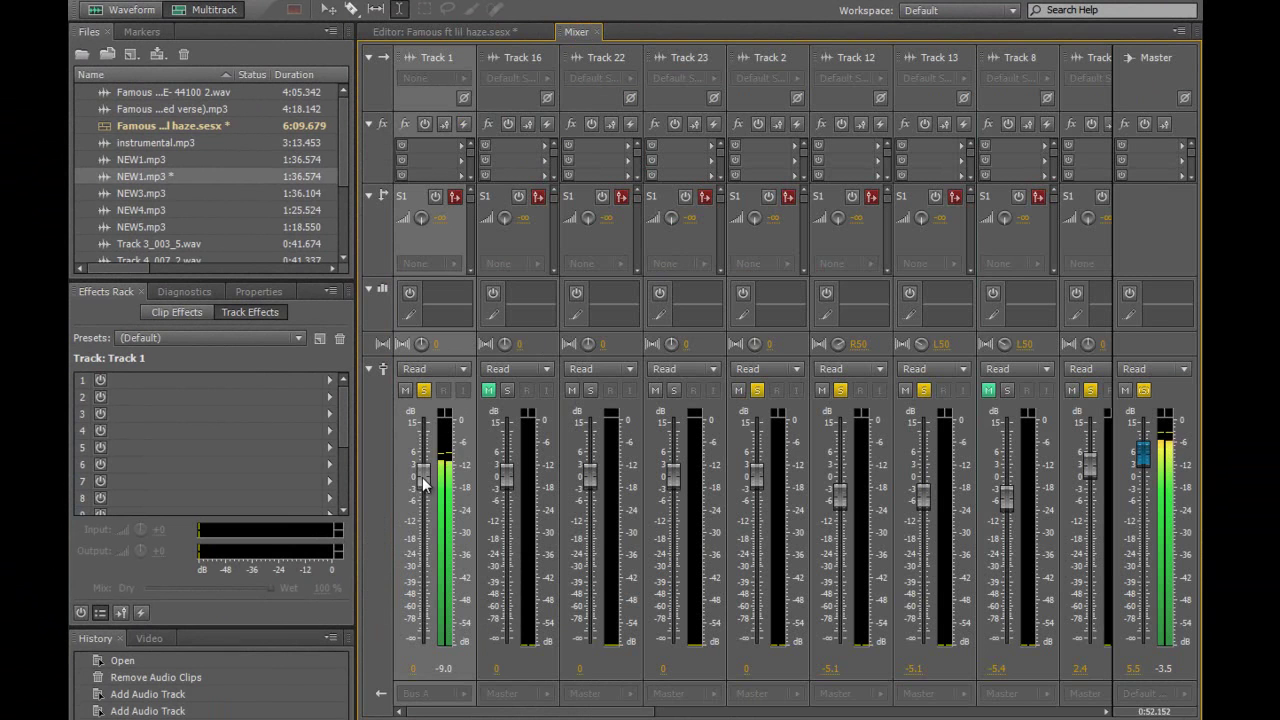
mouse_move(425, 479)
mouse_down()
mouse_move(431, 620)
mouse_move(437, 502)
mouse_move(437, 598)
mouse_up()
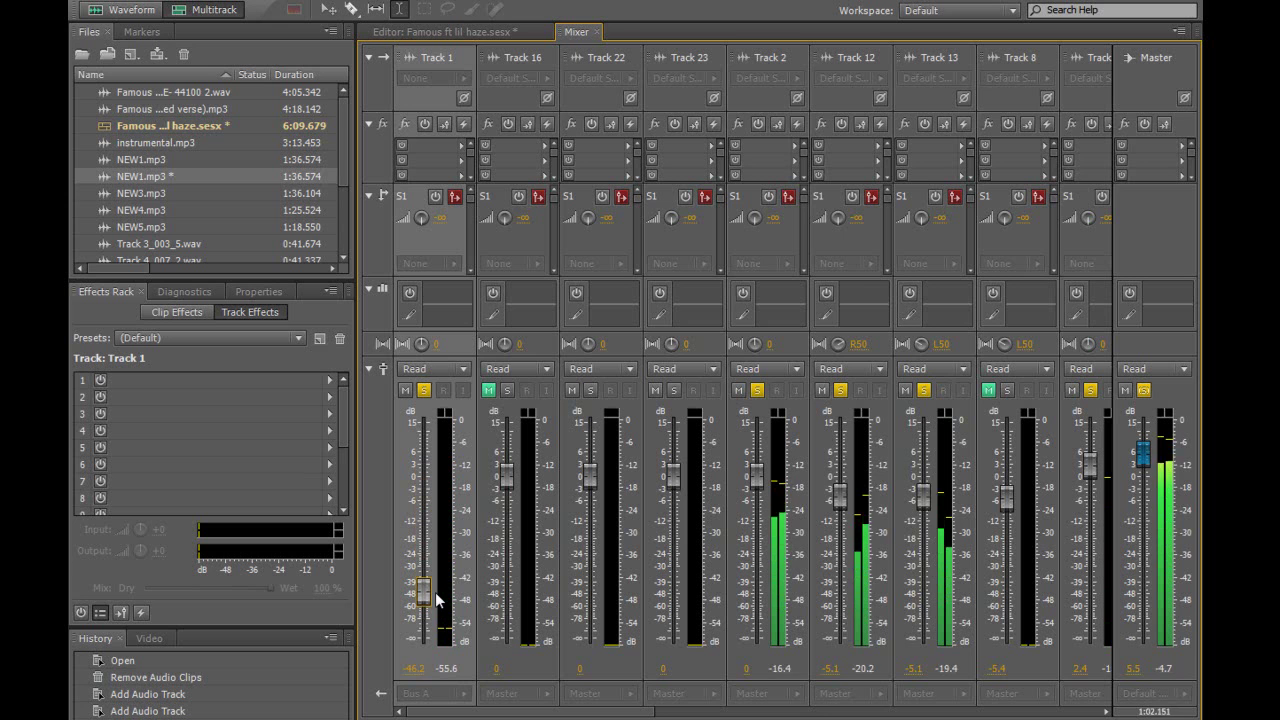
mouse_move(435, 592)
mouse_down()
mouse_move(432, 455)
mouse_move(438, 594)
mouse_move(436, 480)
mouse_up()
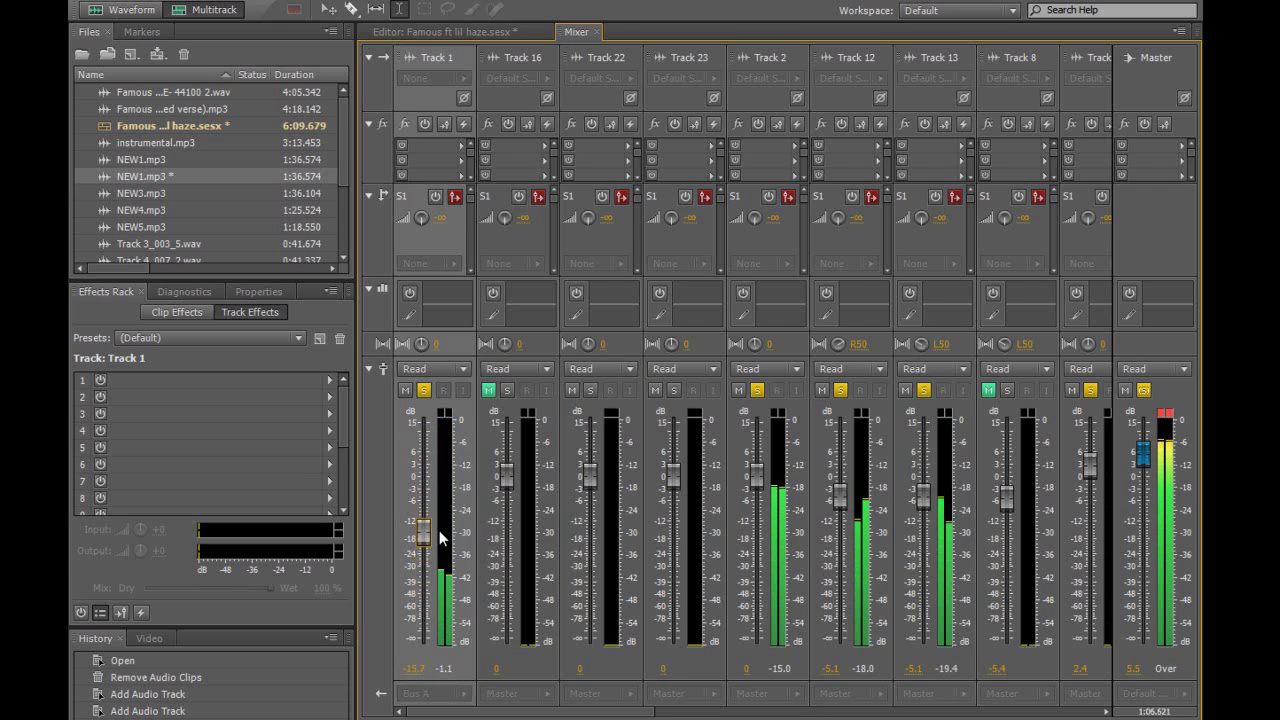
click(418, 30)
click(624, 707)
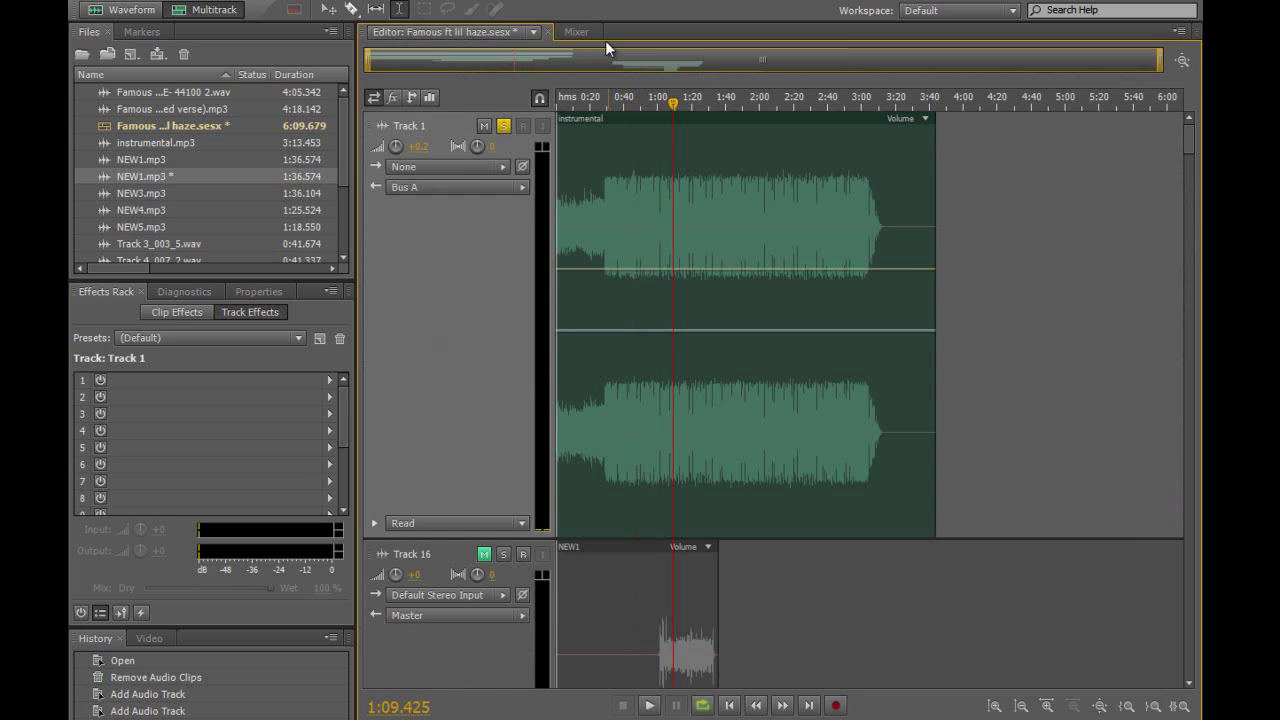
- Toggle between Editor and Mixer views, finishing on the Mixer with every track's channel strip
click(577, 31)
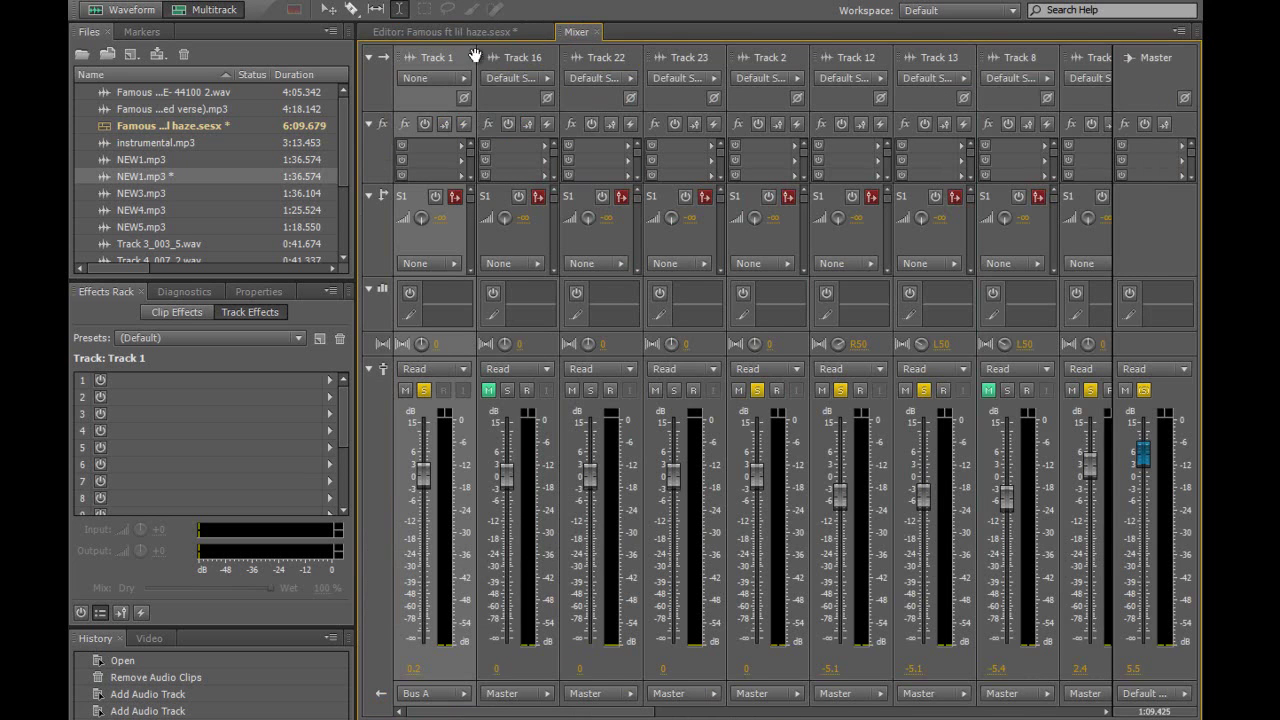
click(470, 34)
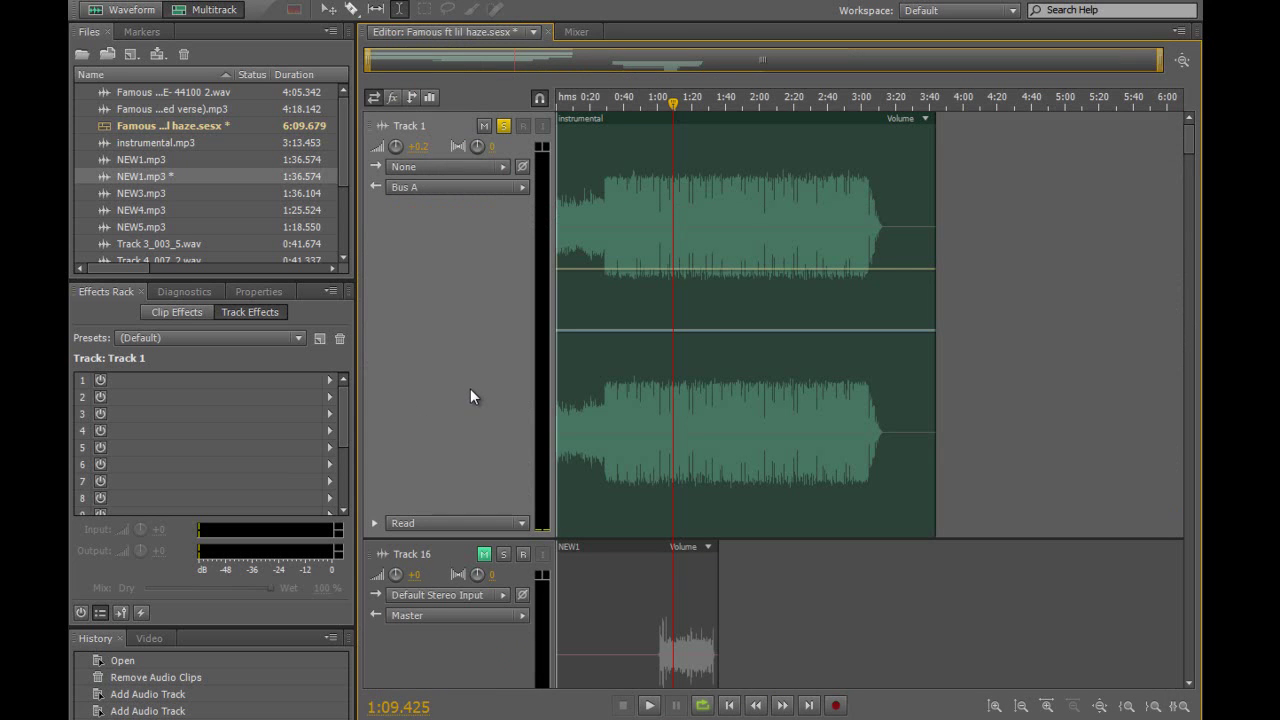
click(577, 31)
click(515, 30)
key(alt+2)
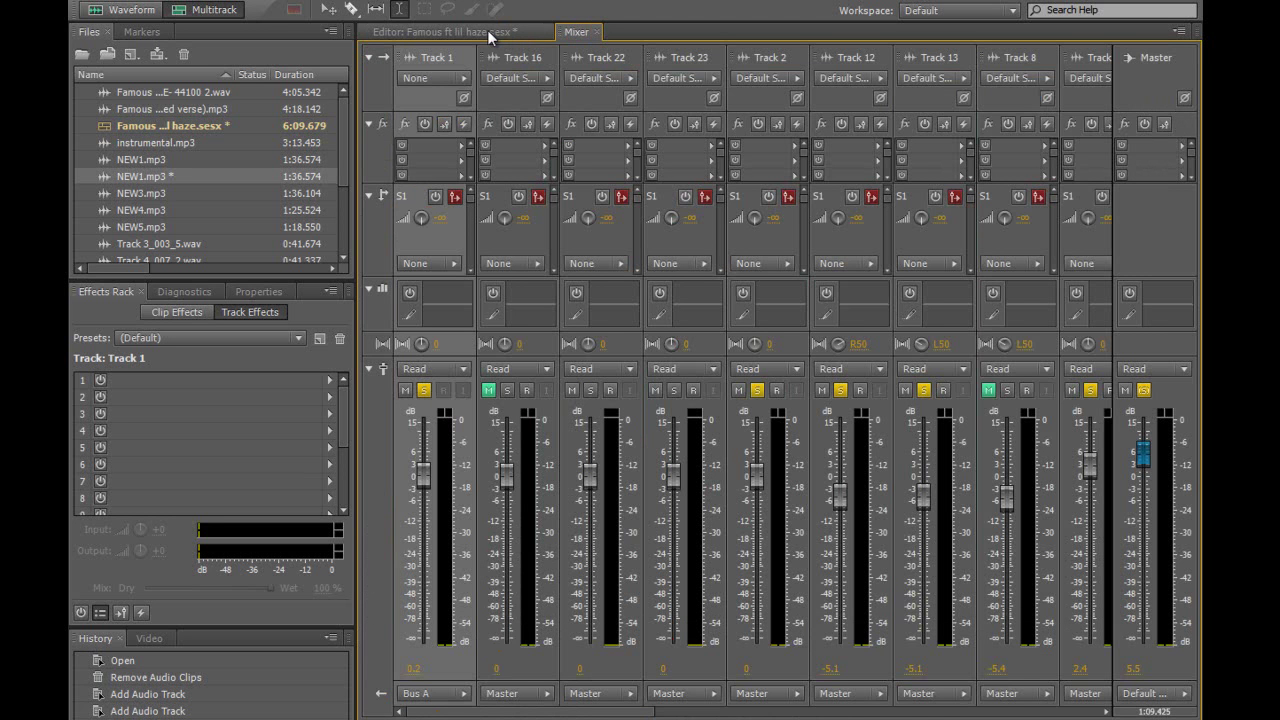
click(490, 33)
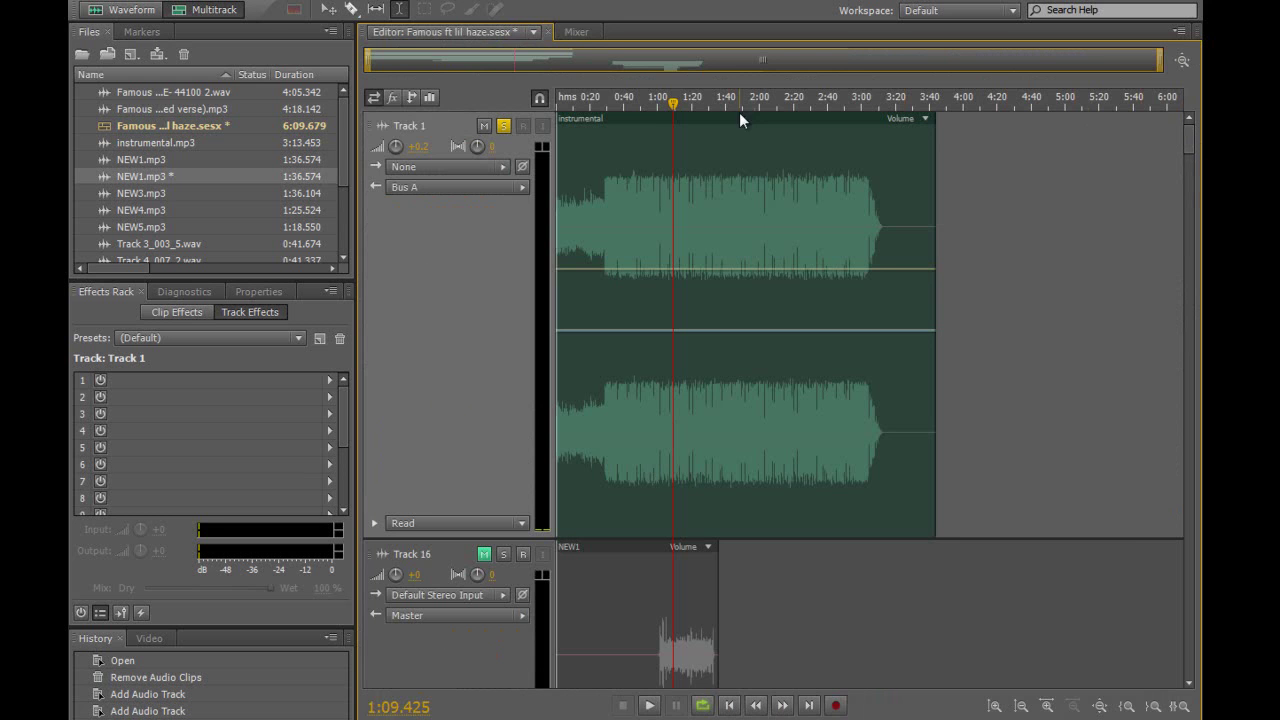
click(577, 33)
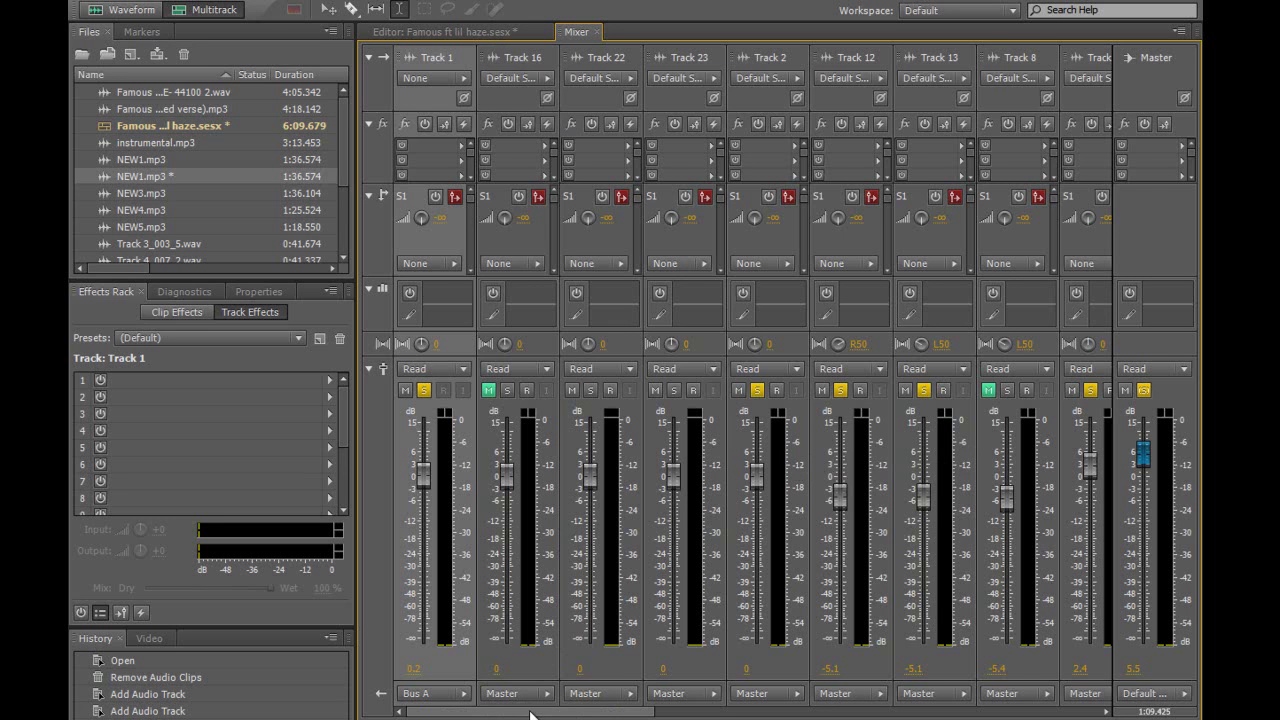
- Scroll the Mixer to the Bus A strip and raise its fader to about +1 dB
drag(530, 715, 1020, 718)
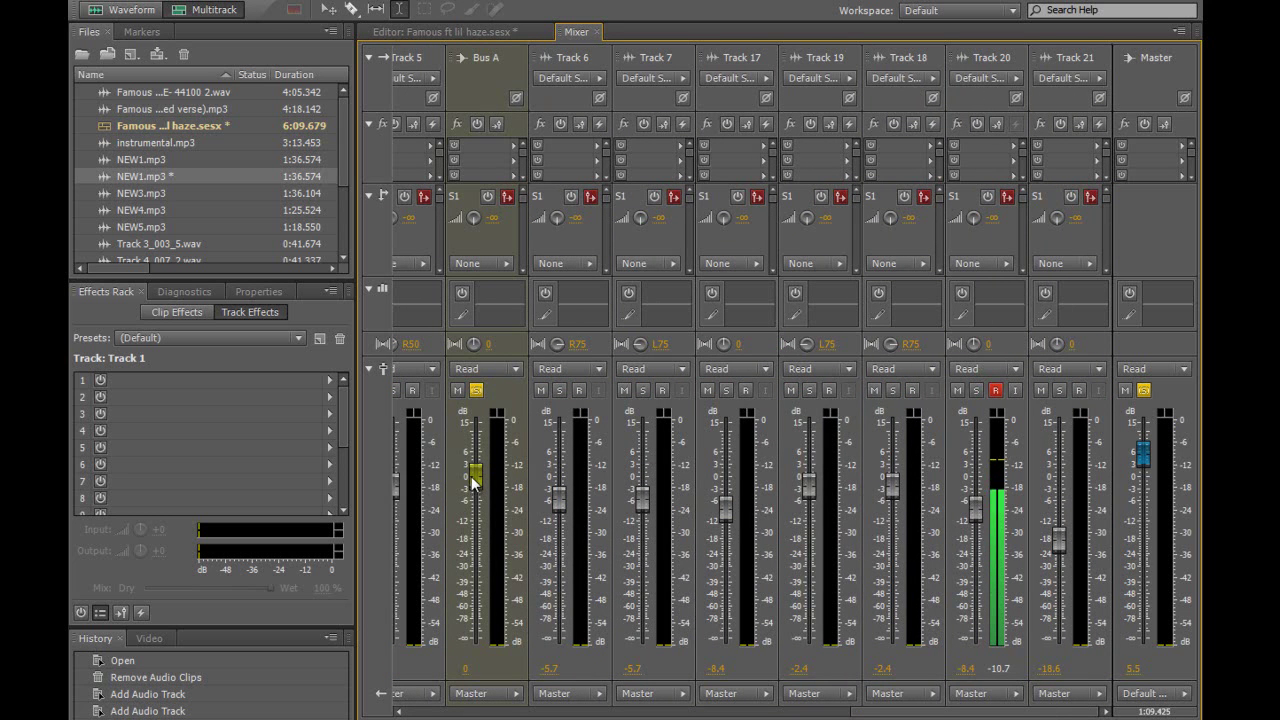
drag(471, 476, 478, 479)
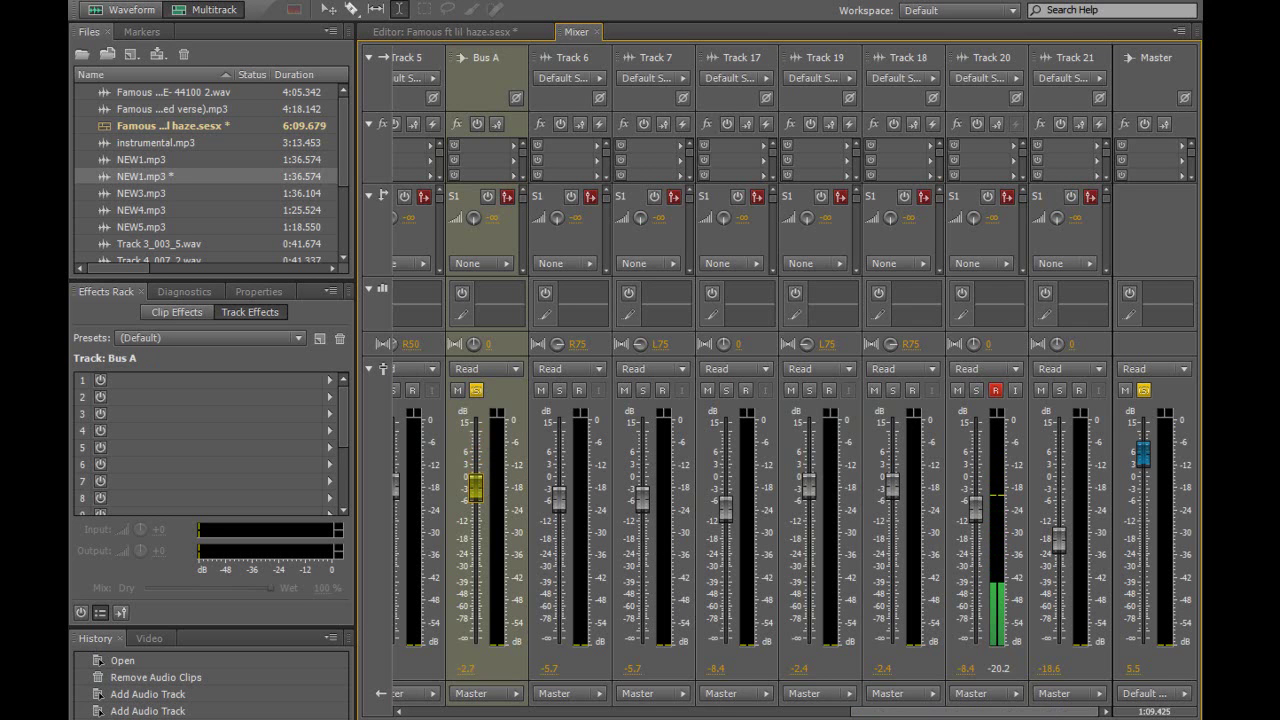
scroll(900, 711, left, 2)
scroll(860, 711, right, 1)
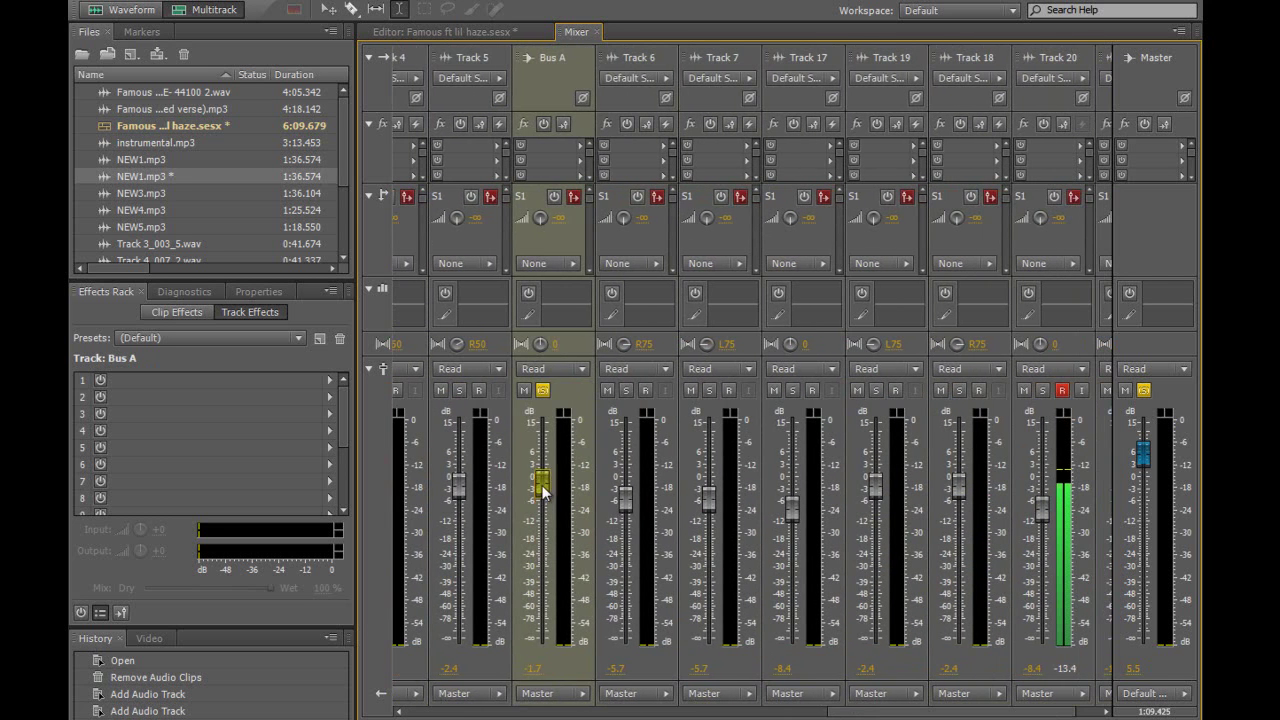
mouse_move(542, 487)
mouse_down()
mouse_move(541, 606)
mouse_move(535, 443)
mouse_move(536, 475)
mouse_up()
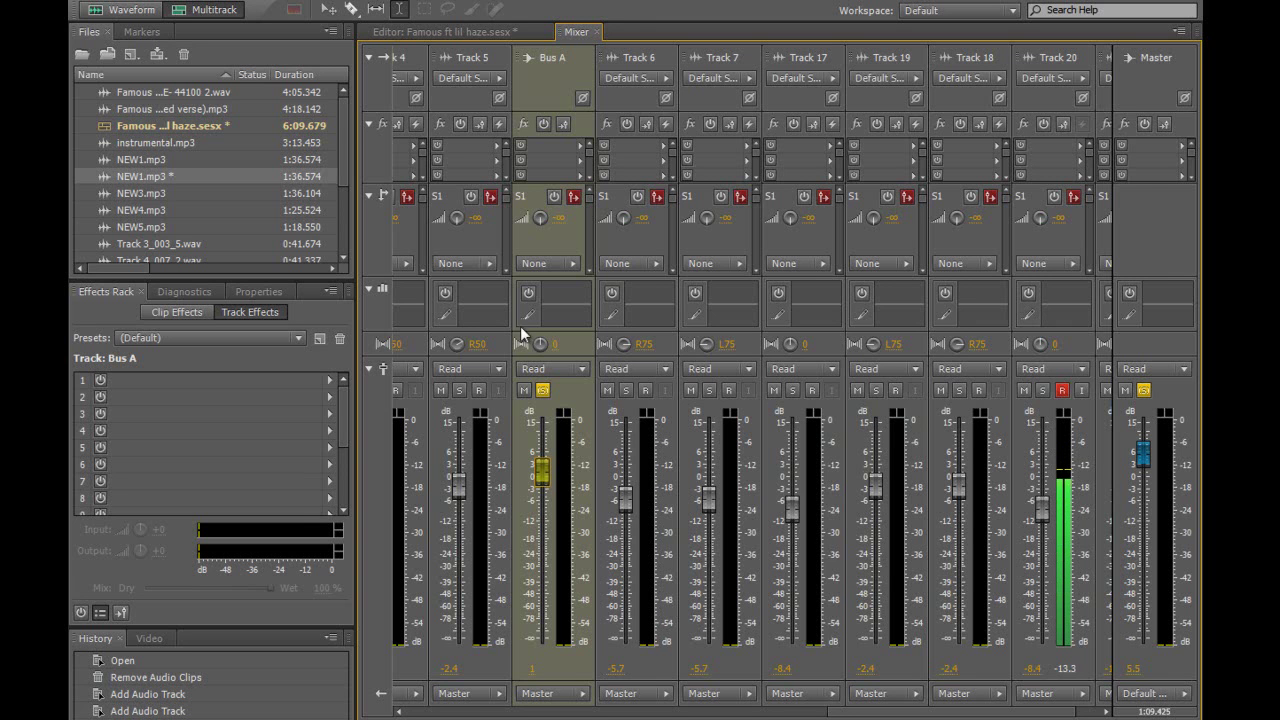
- Switch repeatedly between Mixer and Editor, ending in the multitrack editor
click(444, 34)
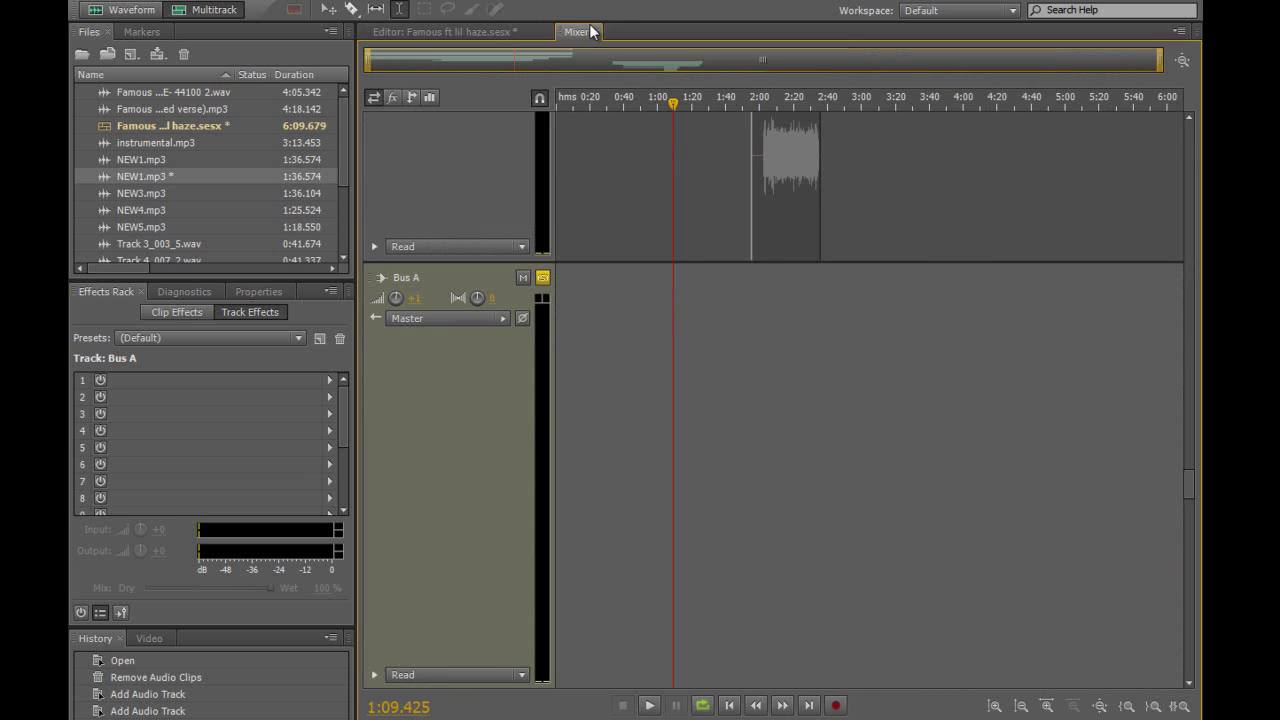
click(578, 32)
click(480, 34)
click(578, 32)
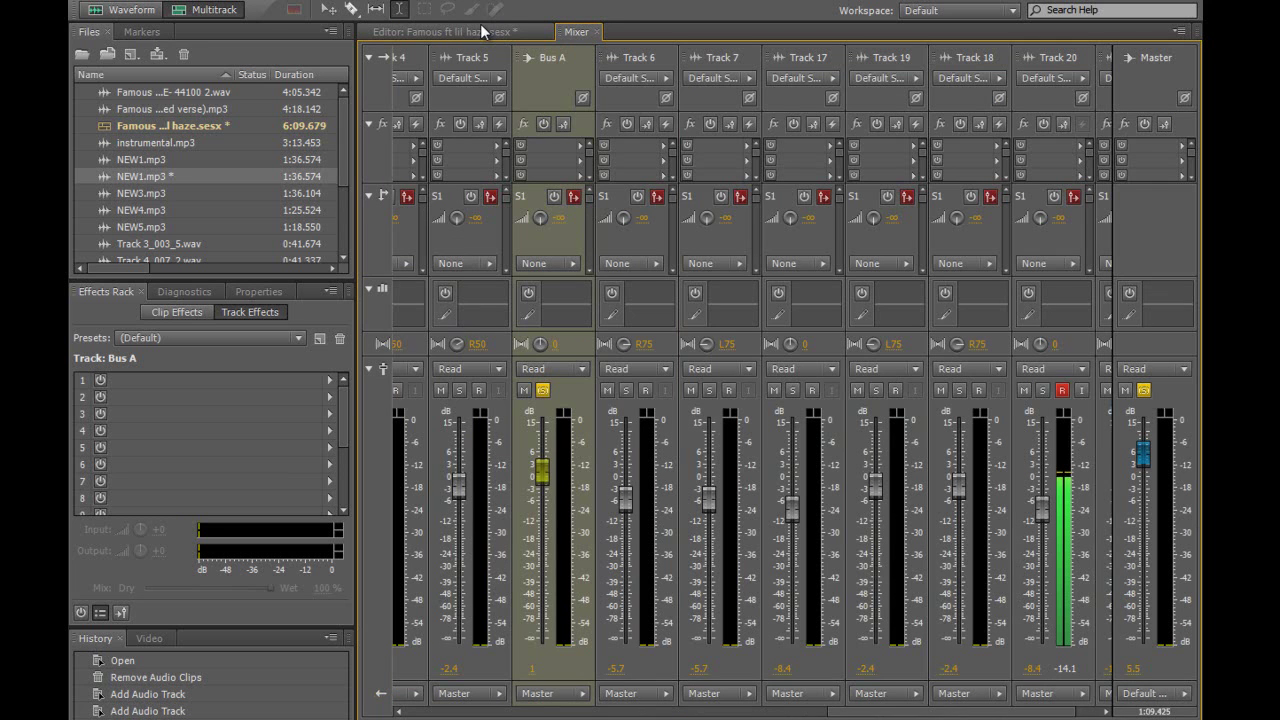
click(480, 33)
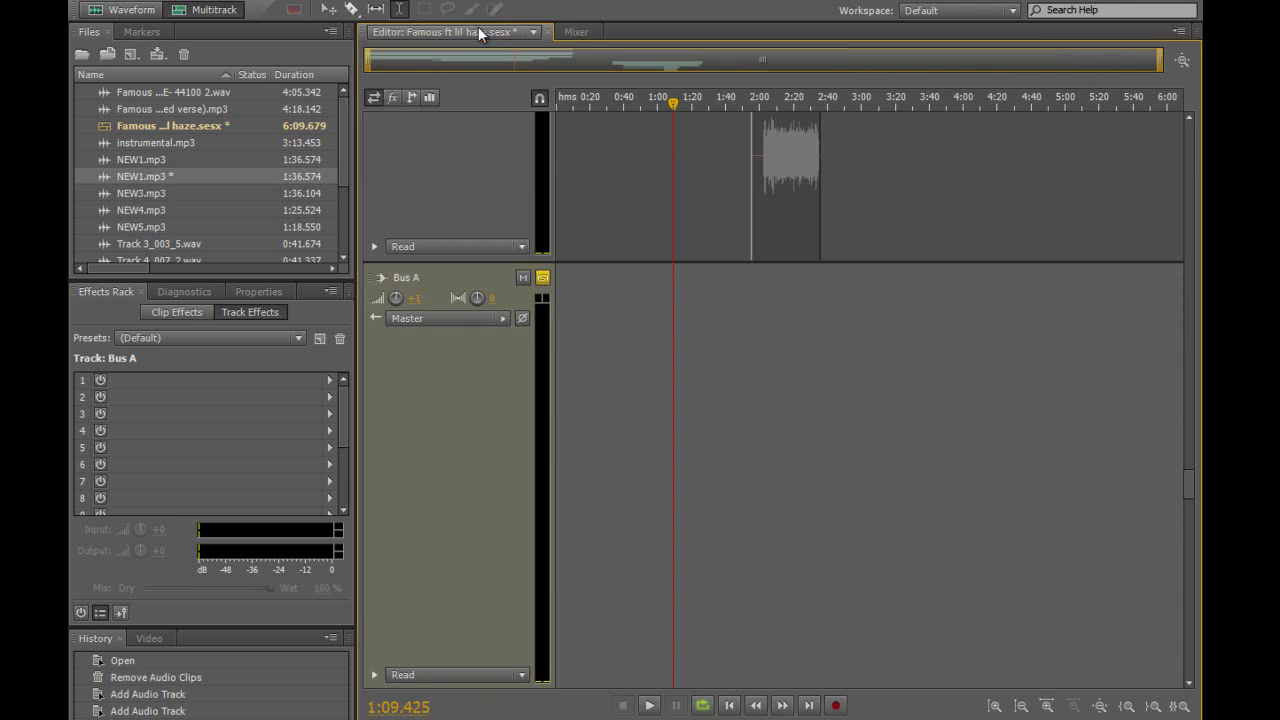
click(580, 32)
click(472, 31)
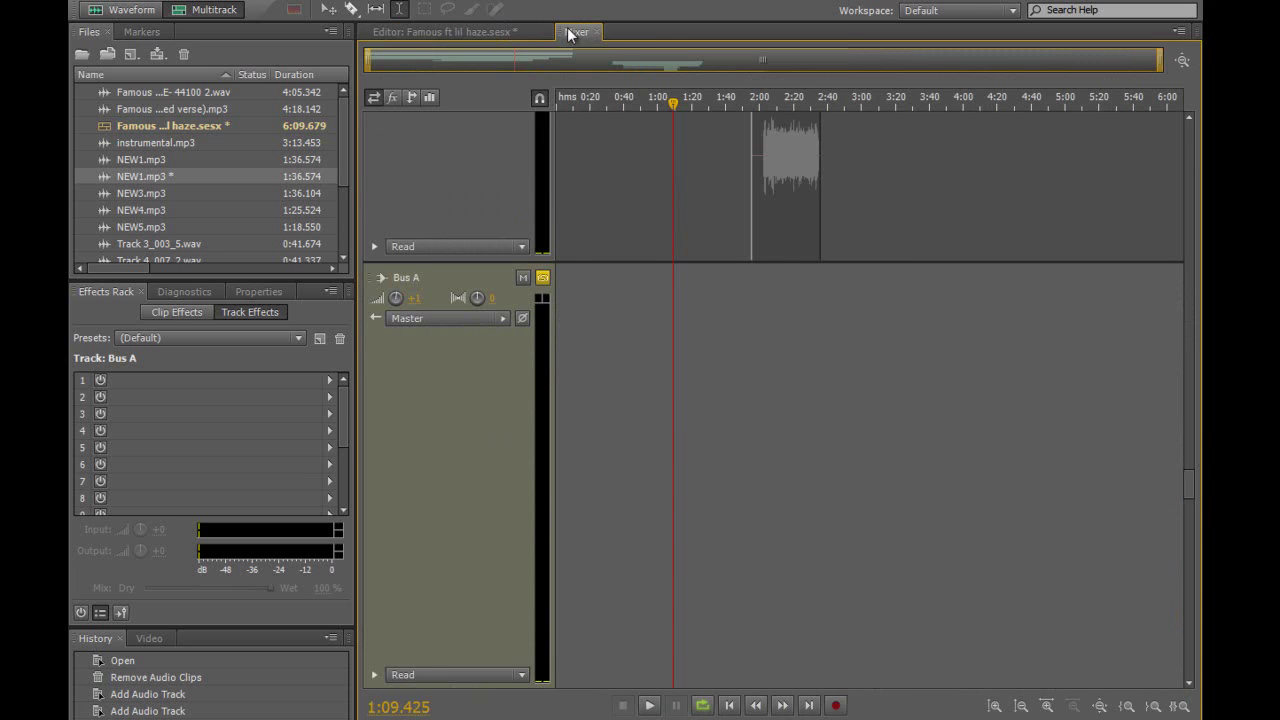
click(574, 33)
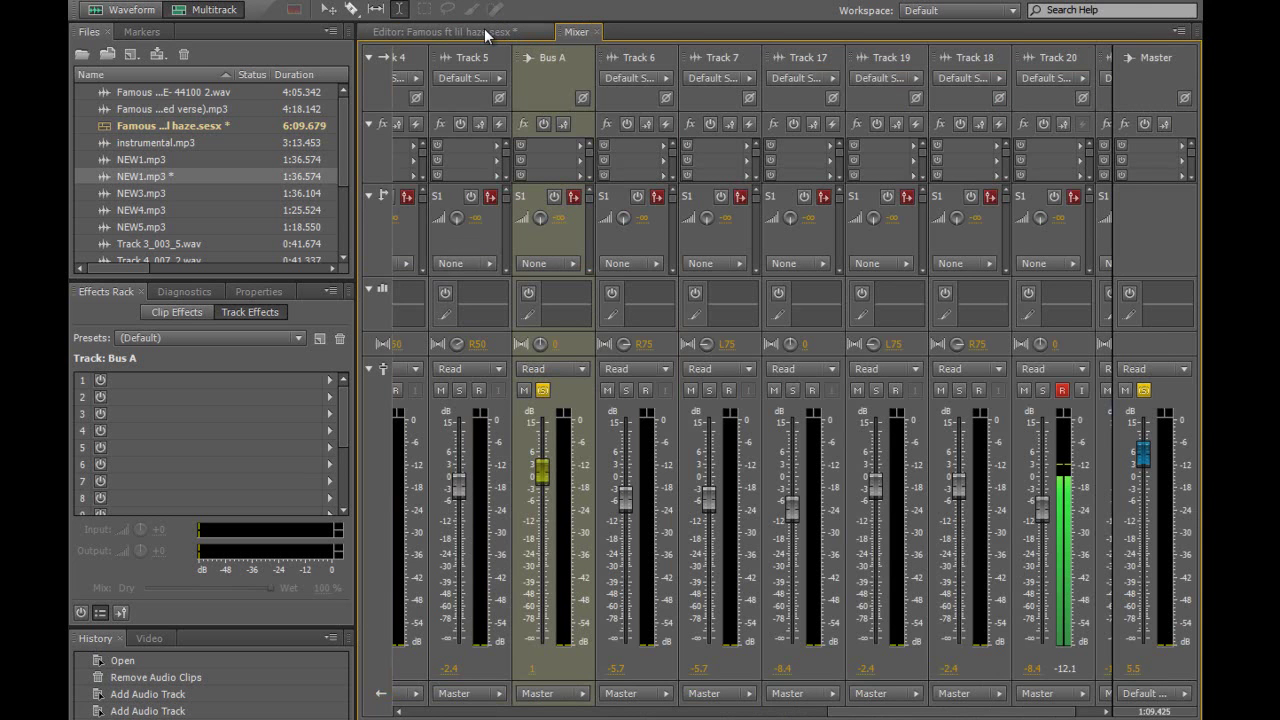
click(486, 34)
click(576, 33)
click(486, 34)
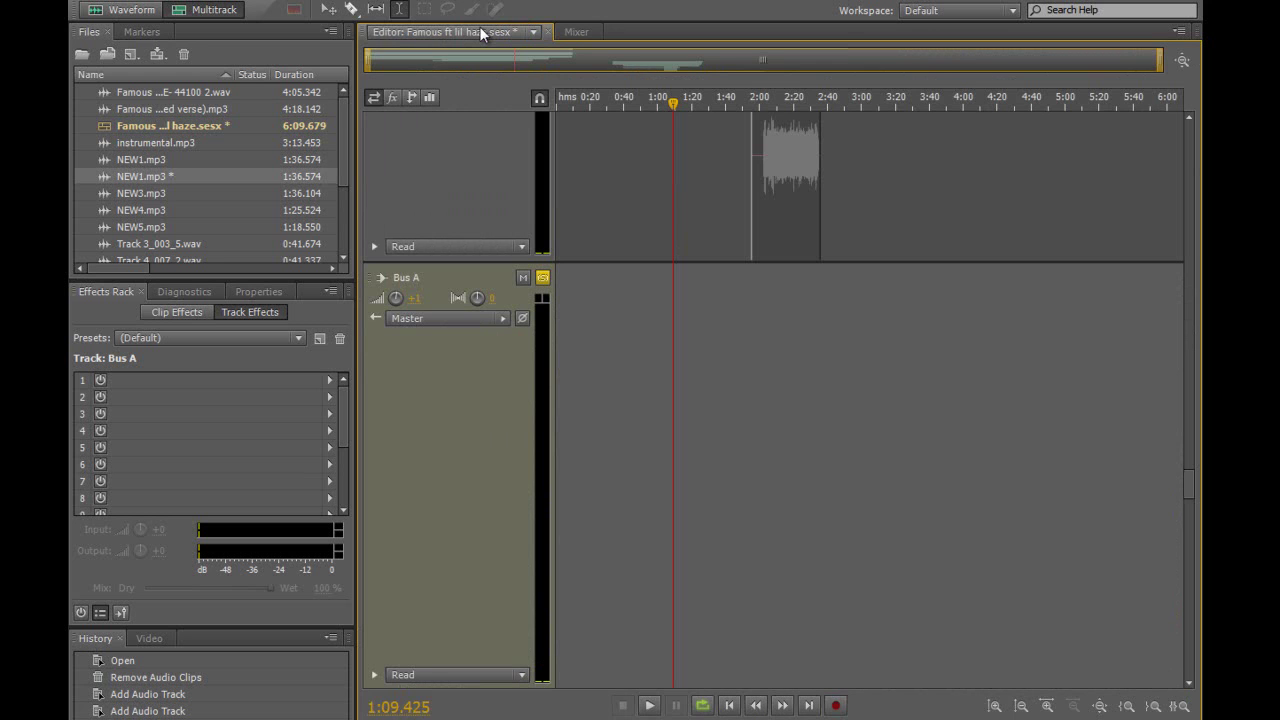
click(490, 33)
click(578, 32)
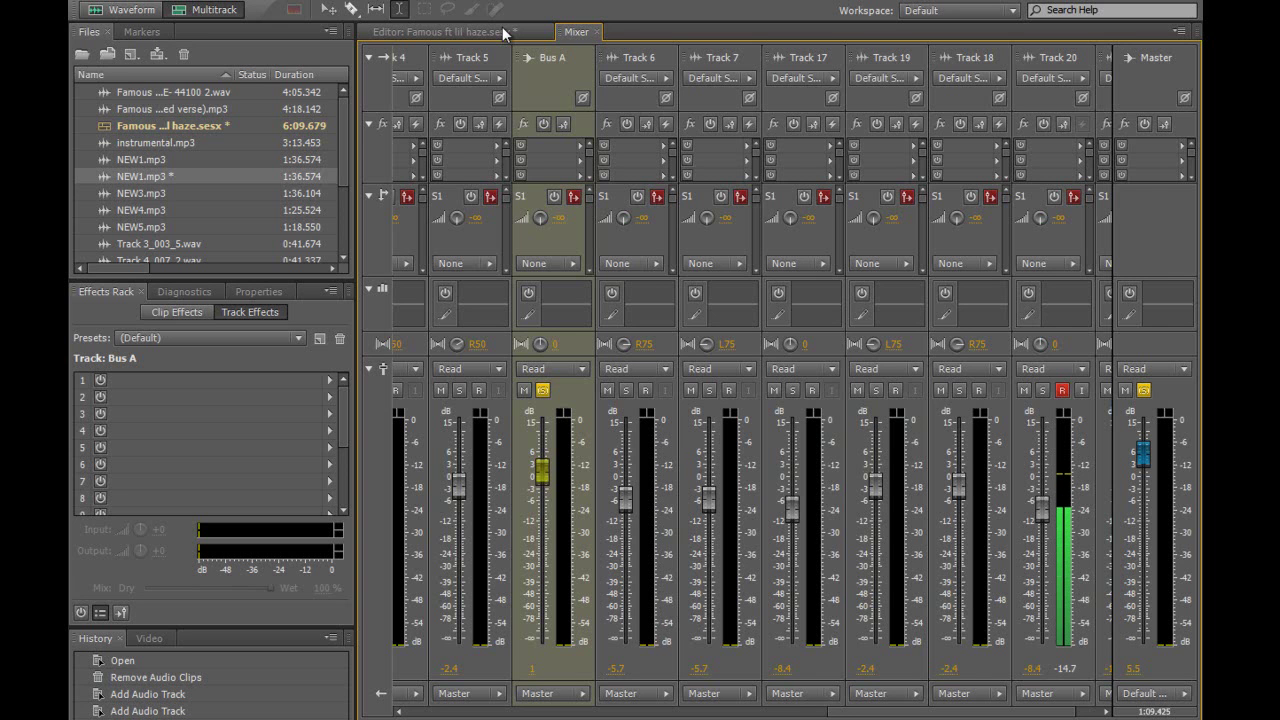
click(470, 32)
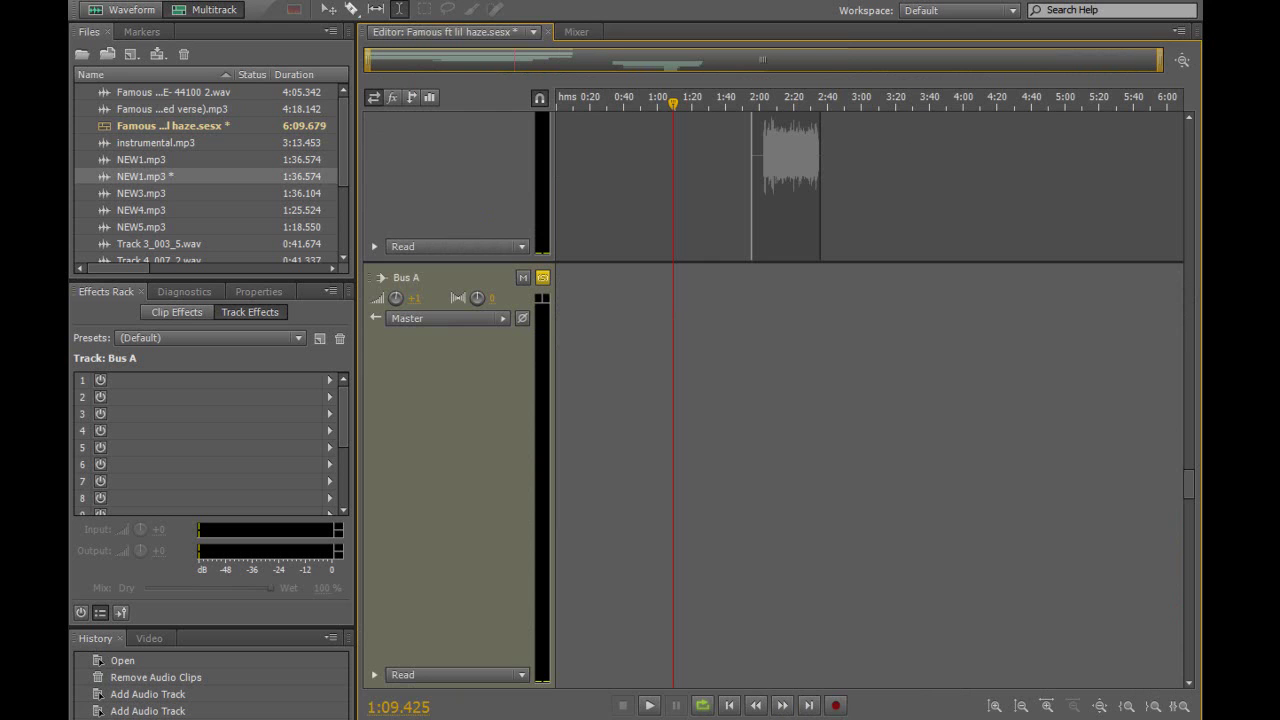
- Zoom out vertically twice and scroll up so Tracks 12 through 4 are visible
click(1020, 706)
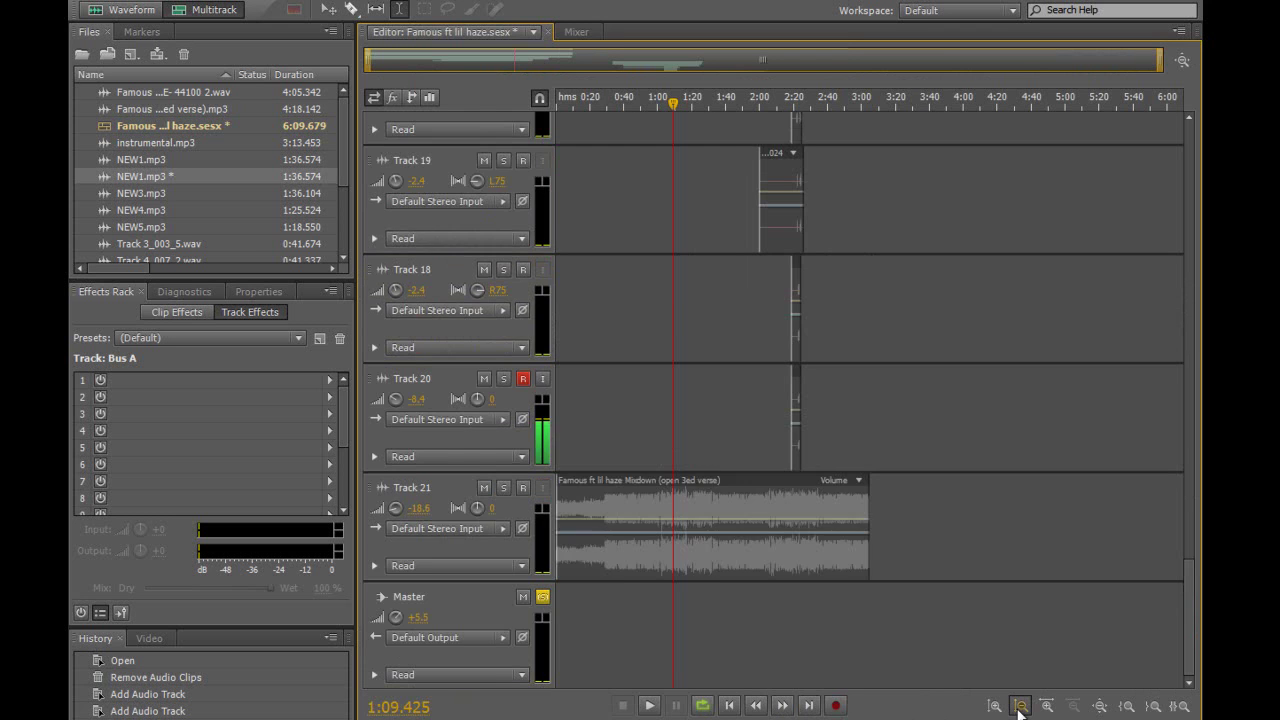
click(1020, 706)
drag(1187, 472, 1189, 301)
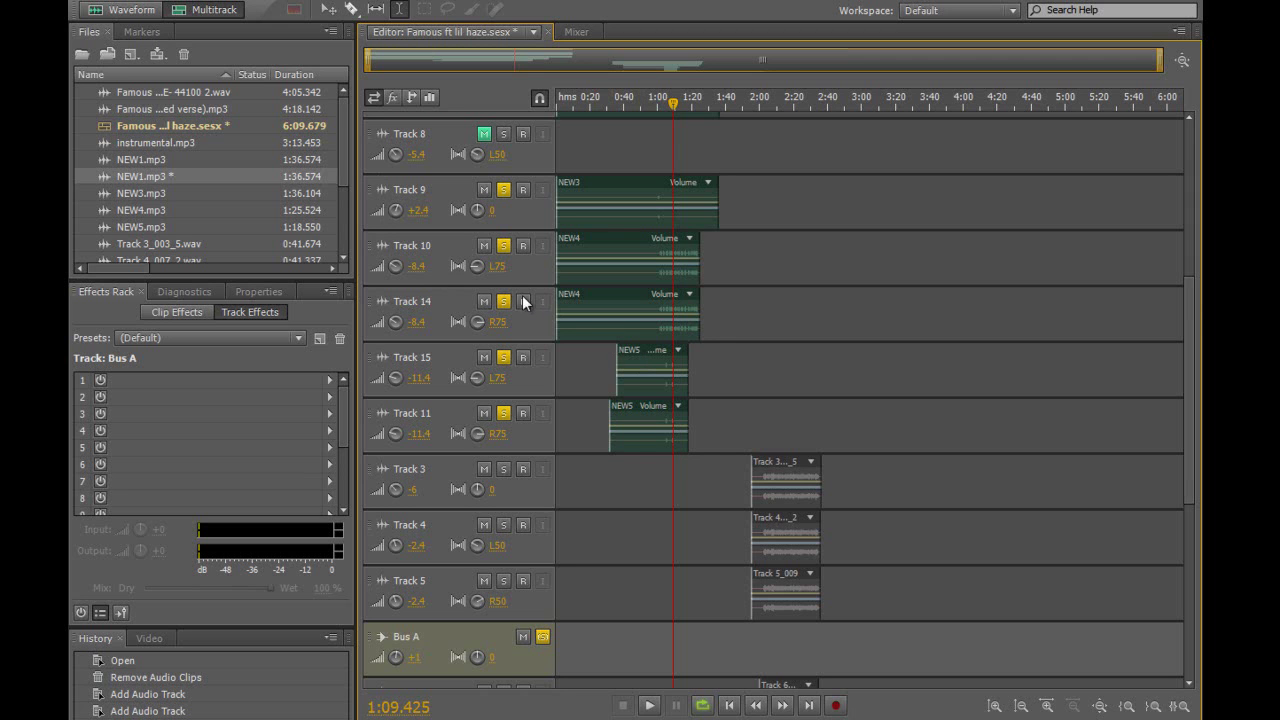
drag(1189, 300, 1187, 164)
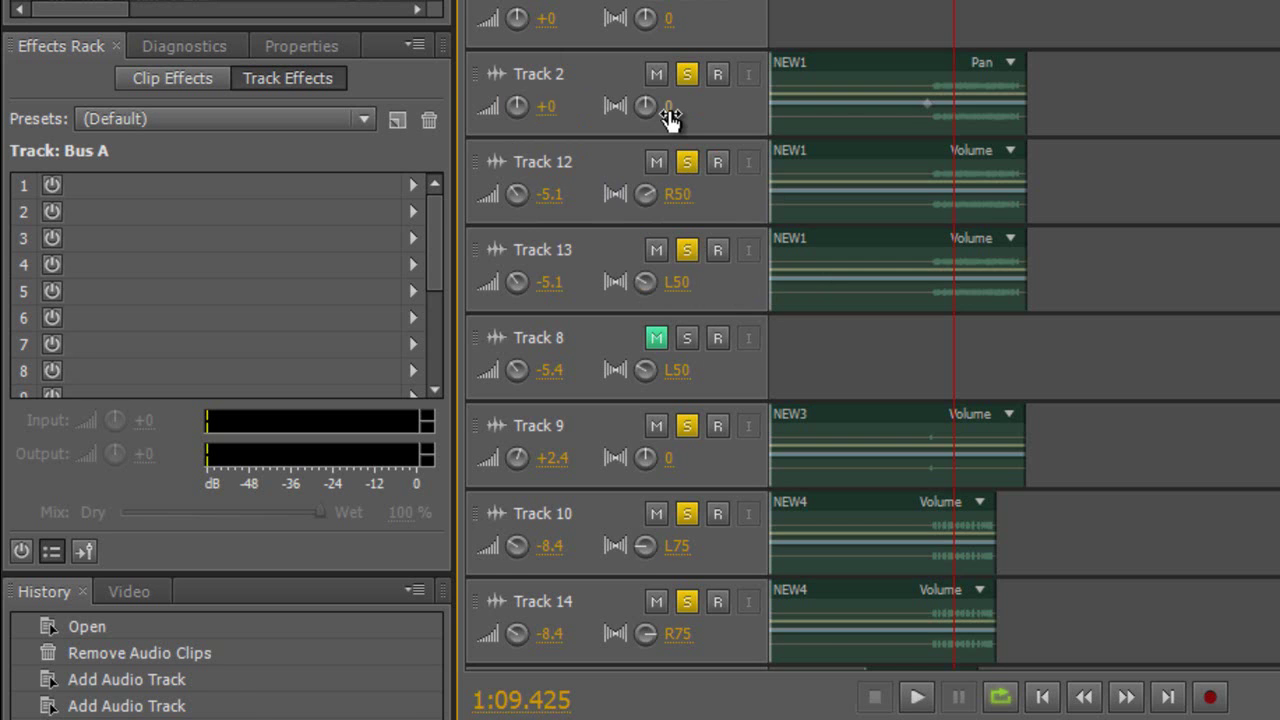
- Play the soloed verse vocals from the one-minute mark, then stop at 1:03.950
click(929, 23)
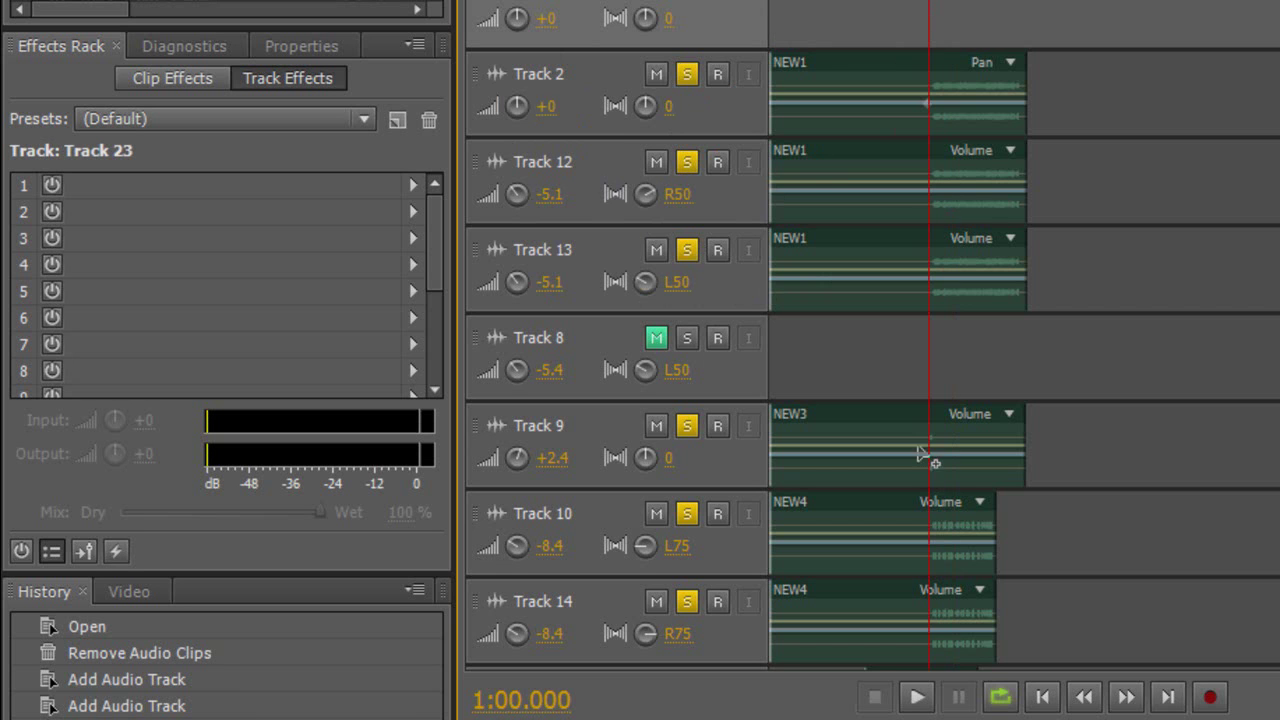
click(916, 697)
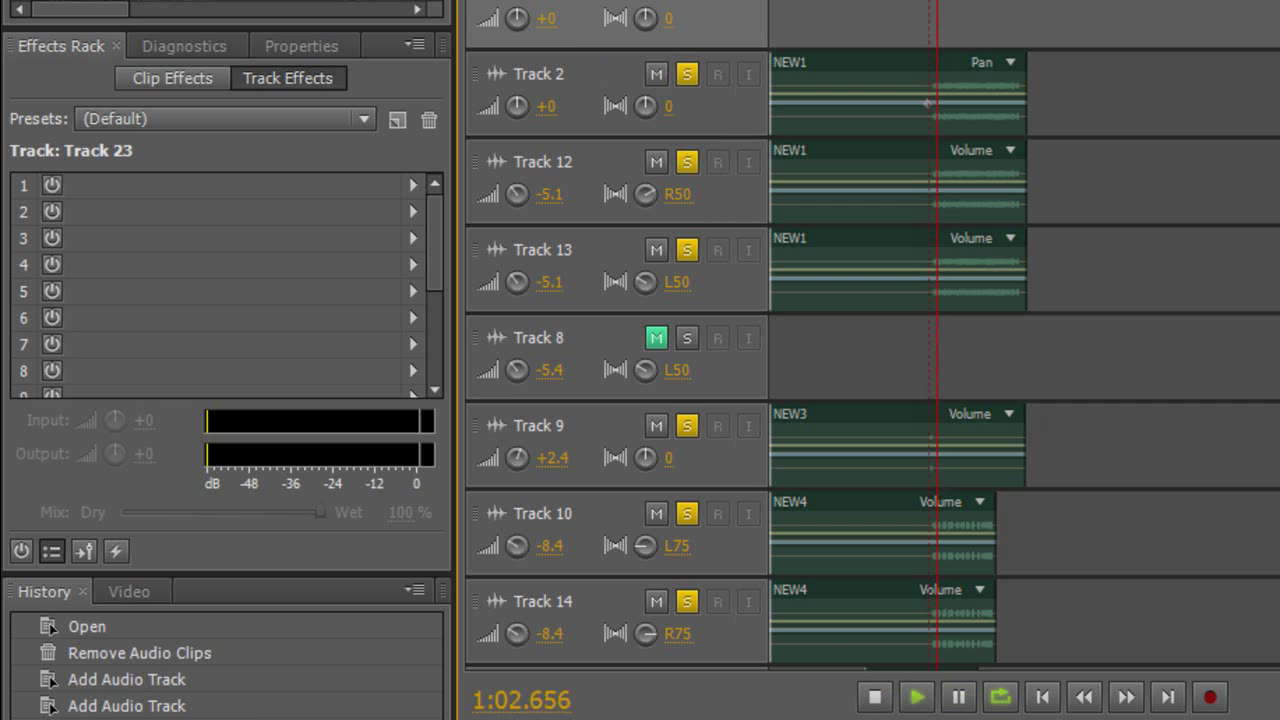
click(916, 697)
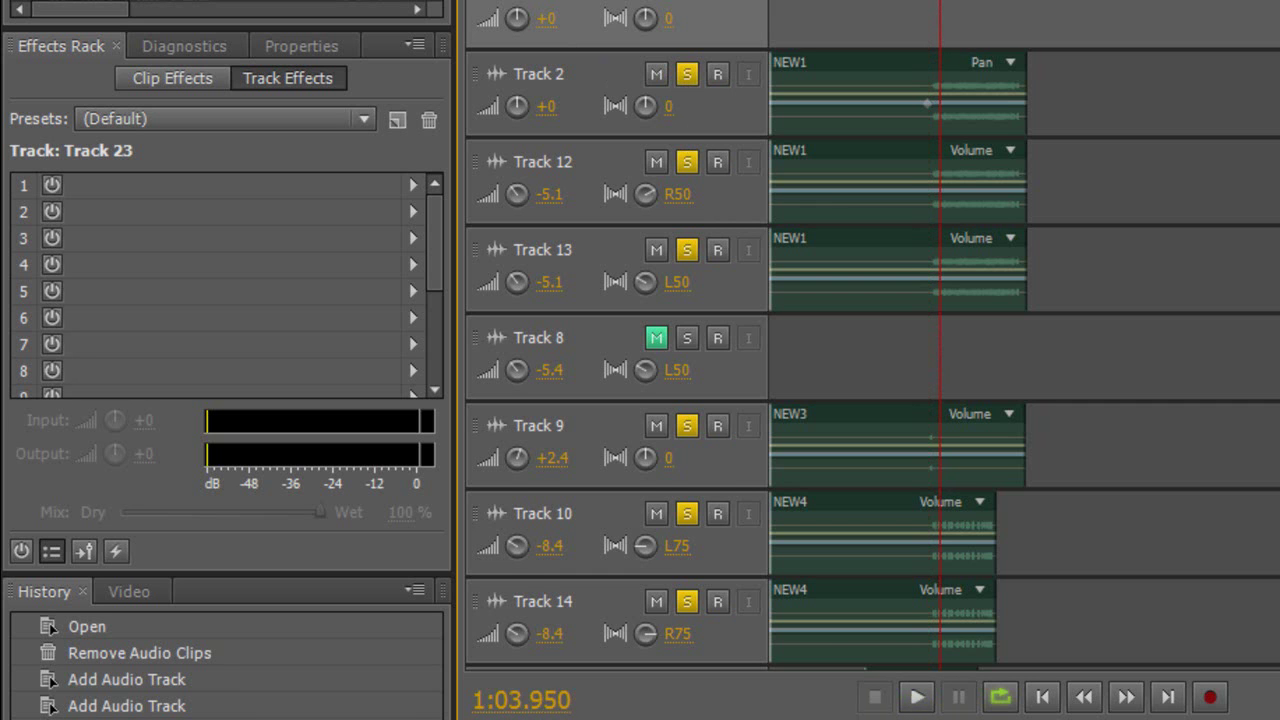
scroll(870, 335, up, 1)
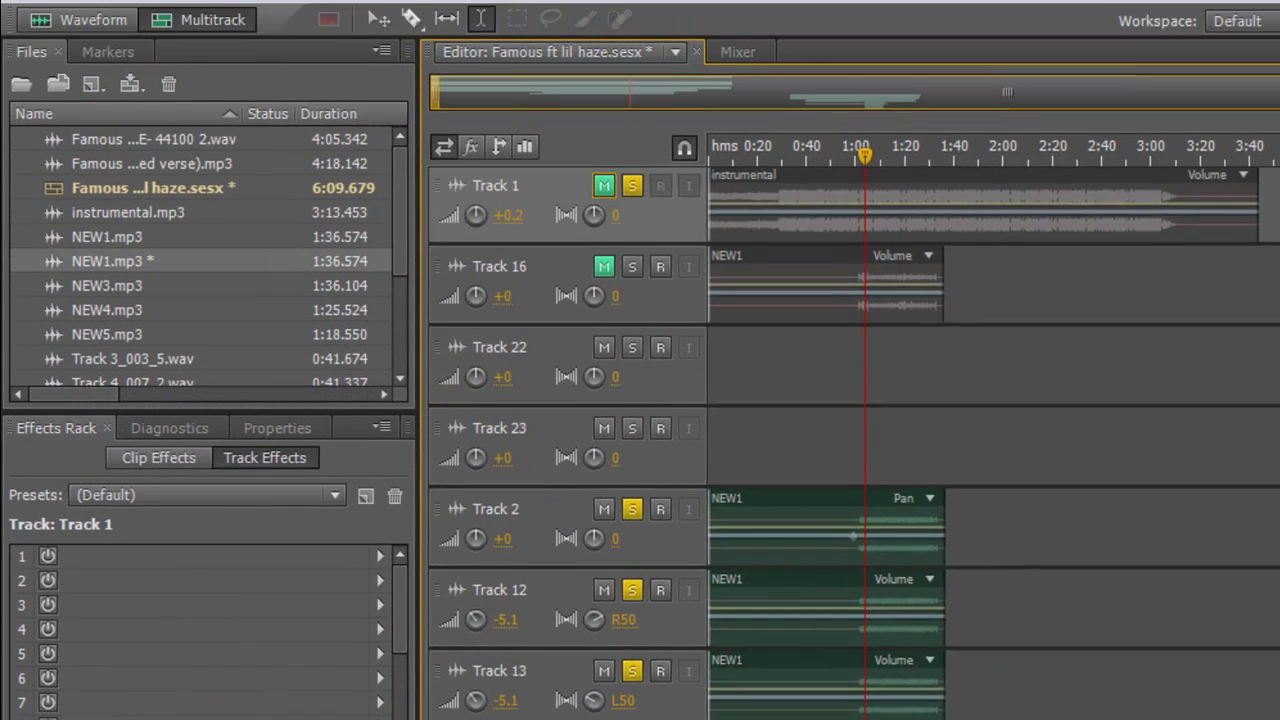
- Take Tracks 9, 10, 14, 12 and 13 out of solo, leaving Track 9 unmuted
scroll(1063, 434, down, 8)
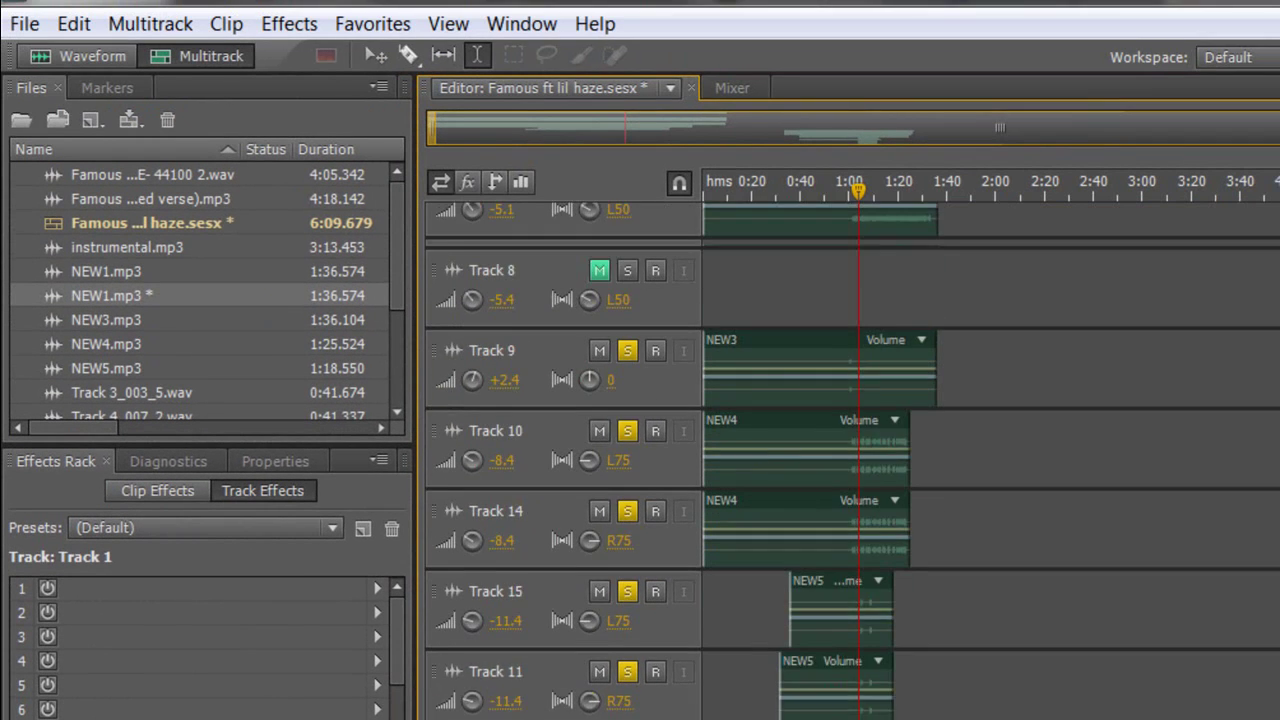
scroll(1063, 434, up, 3)
click(843, 458)
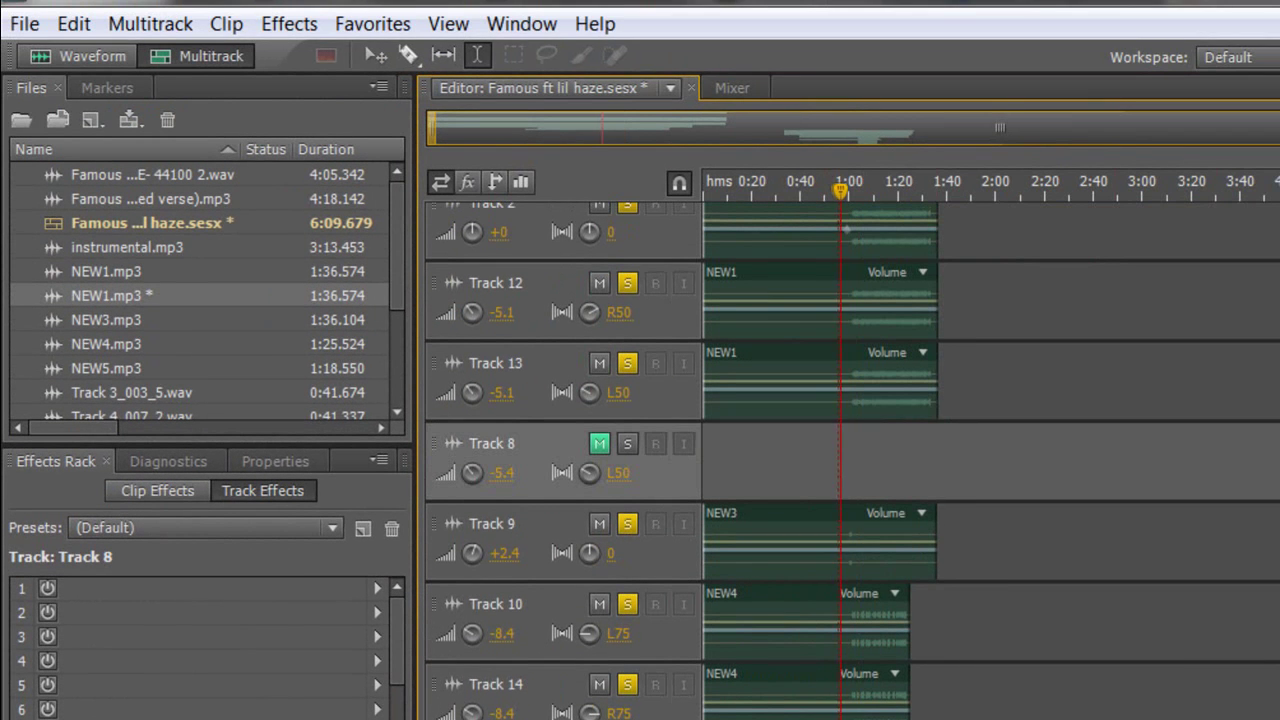
click(600, 524)
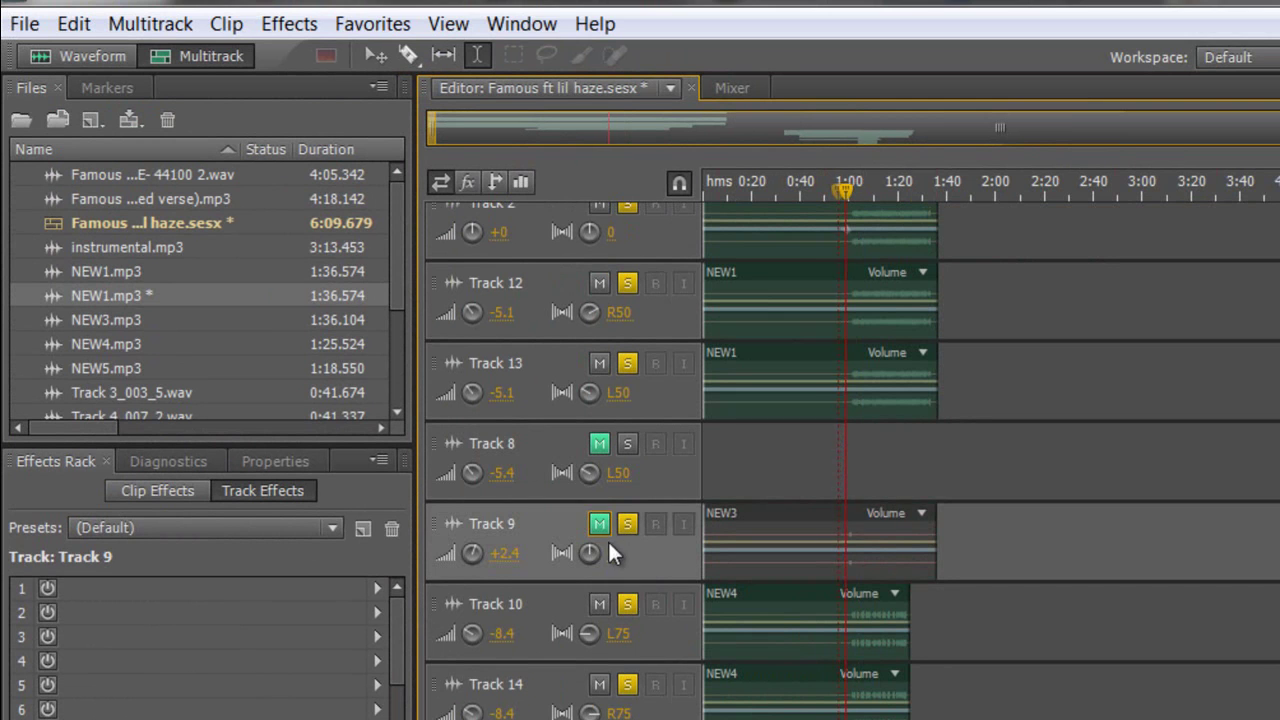
click(600, 524)
click(627, 524)
click(627, 604)
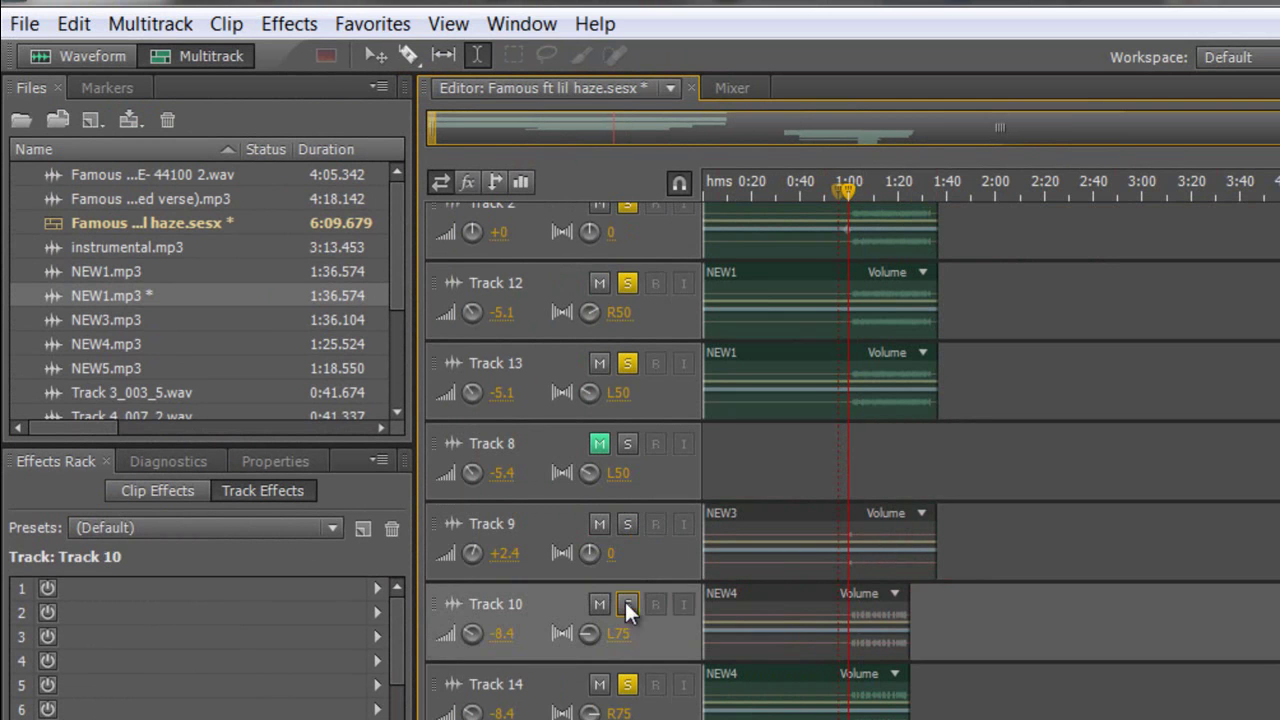
click(627, 684)
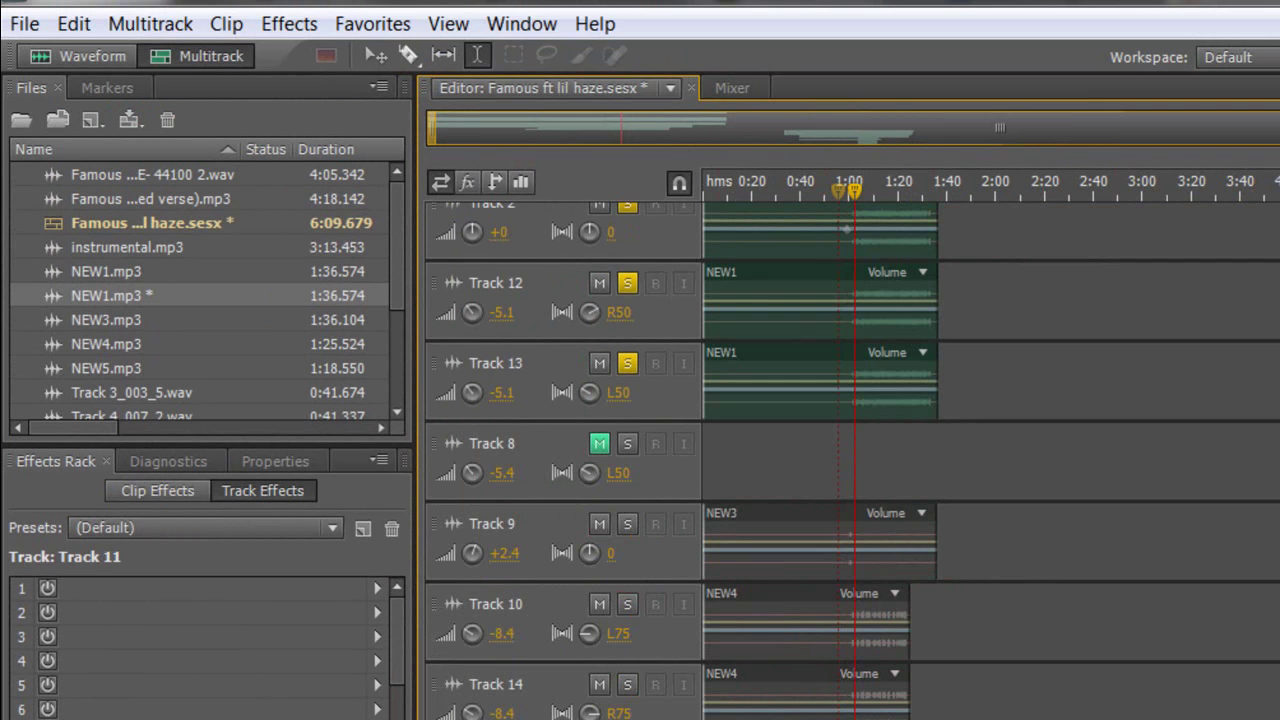
scroll(590, 480, up, 3)
click(625, 507)
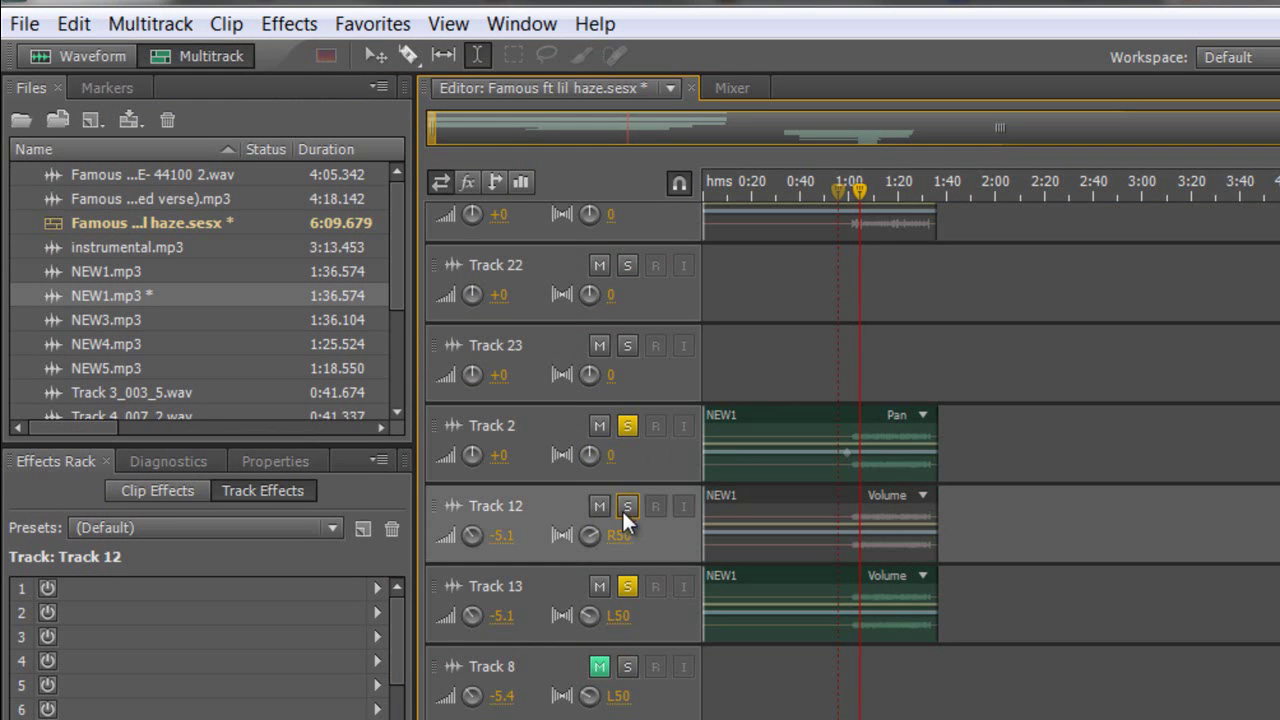
click(628, 588)
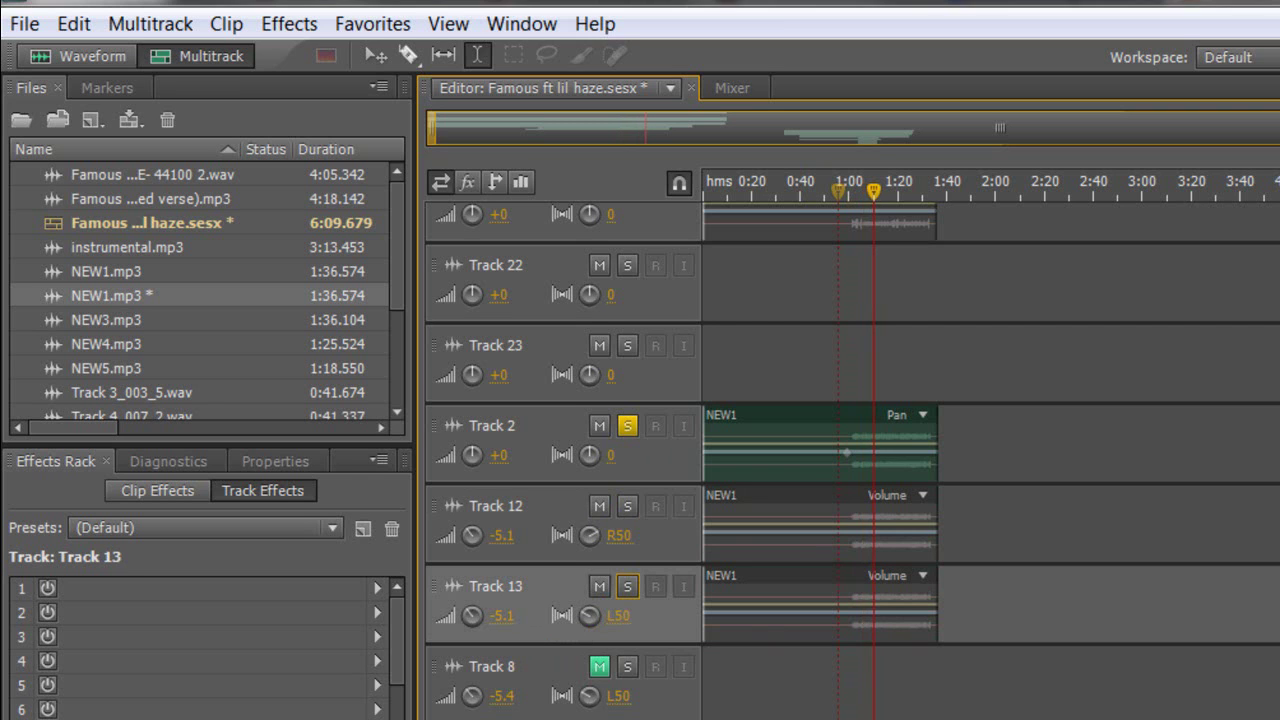
- Solo Tracks 12 and 13 and play them from about one minute
key(space)
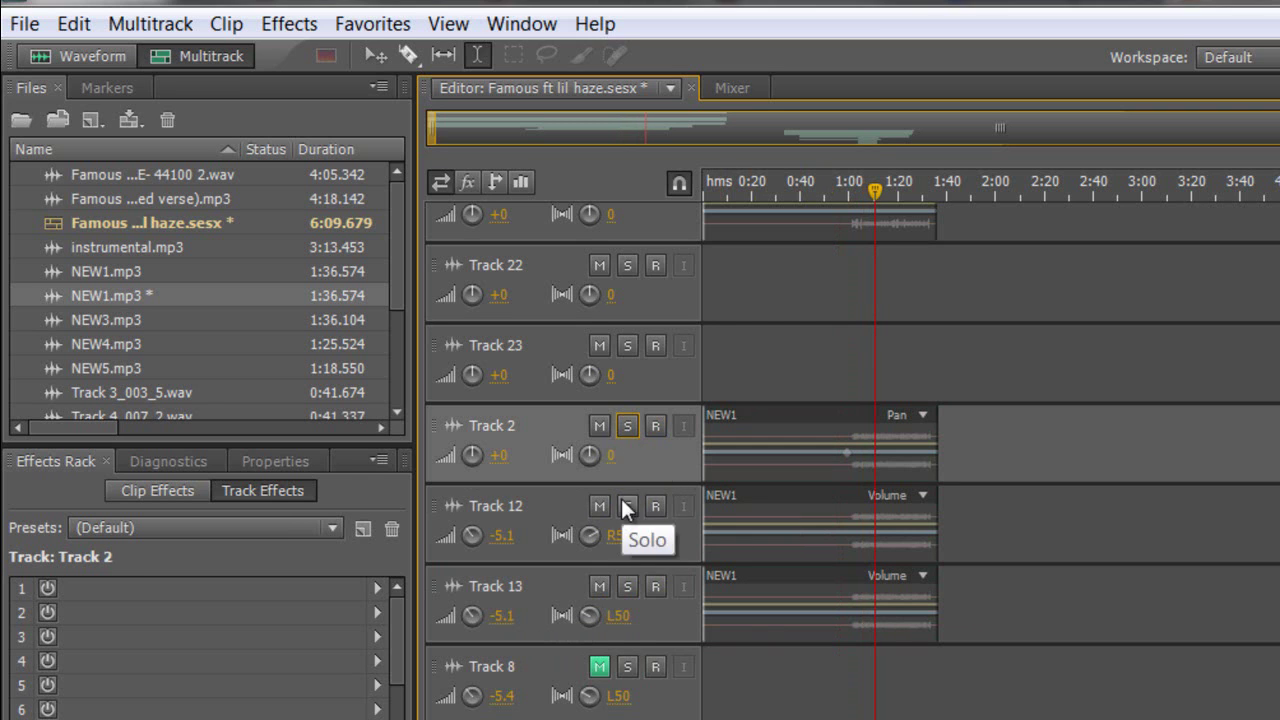
click(627, 506)
click(627, 586)
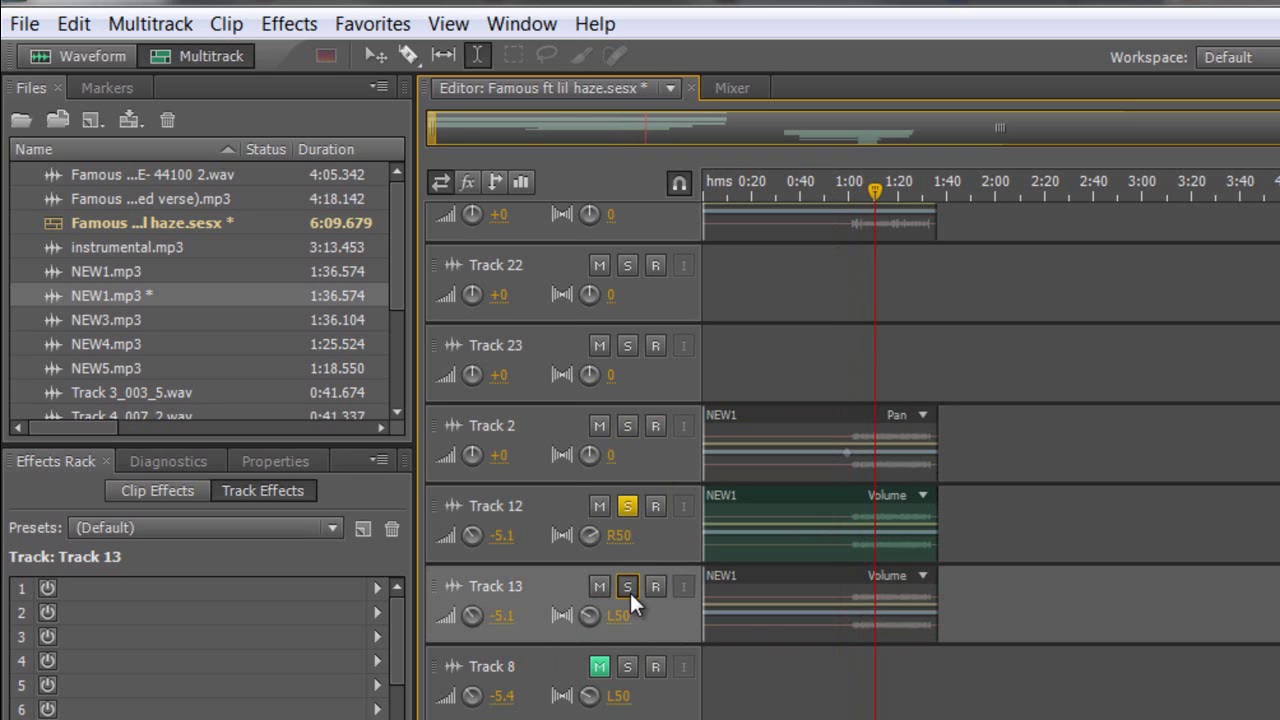
click(848, 380)
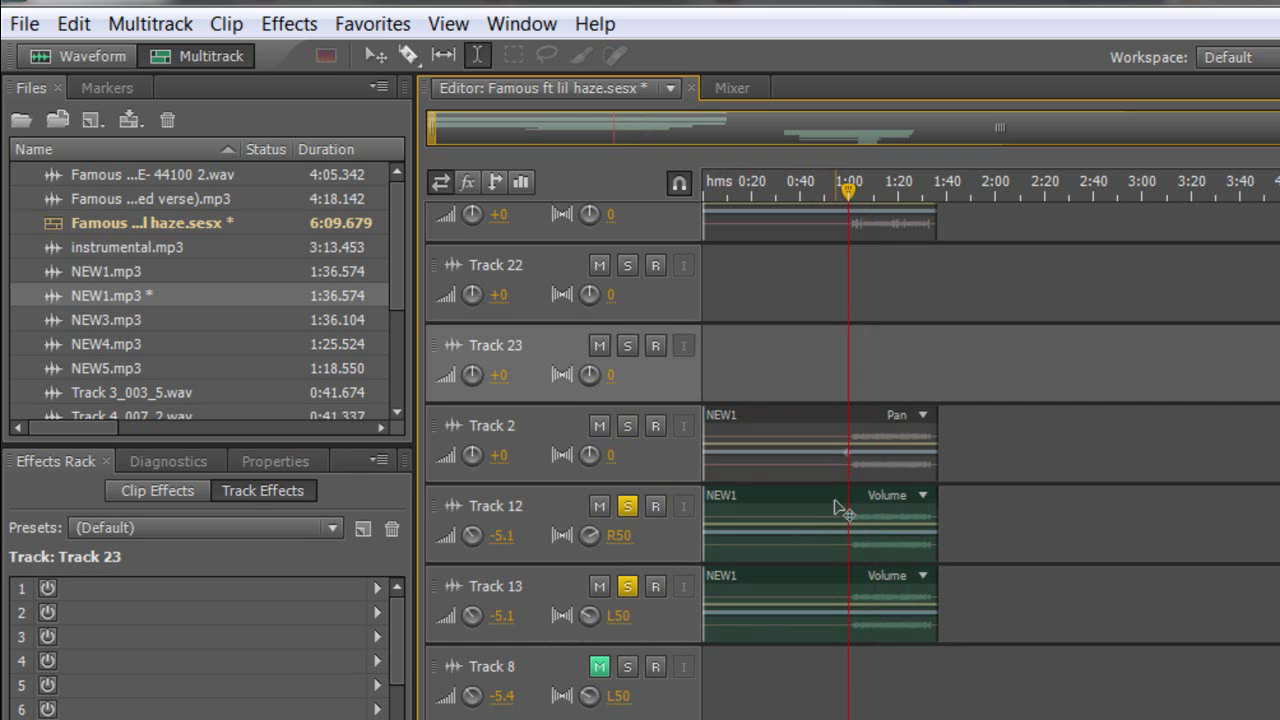
key(space)
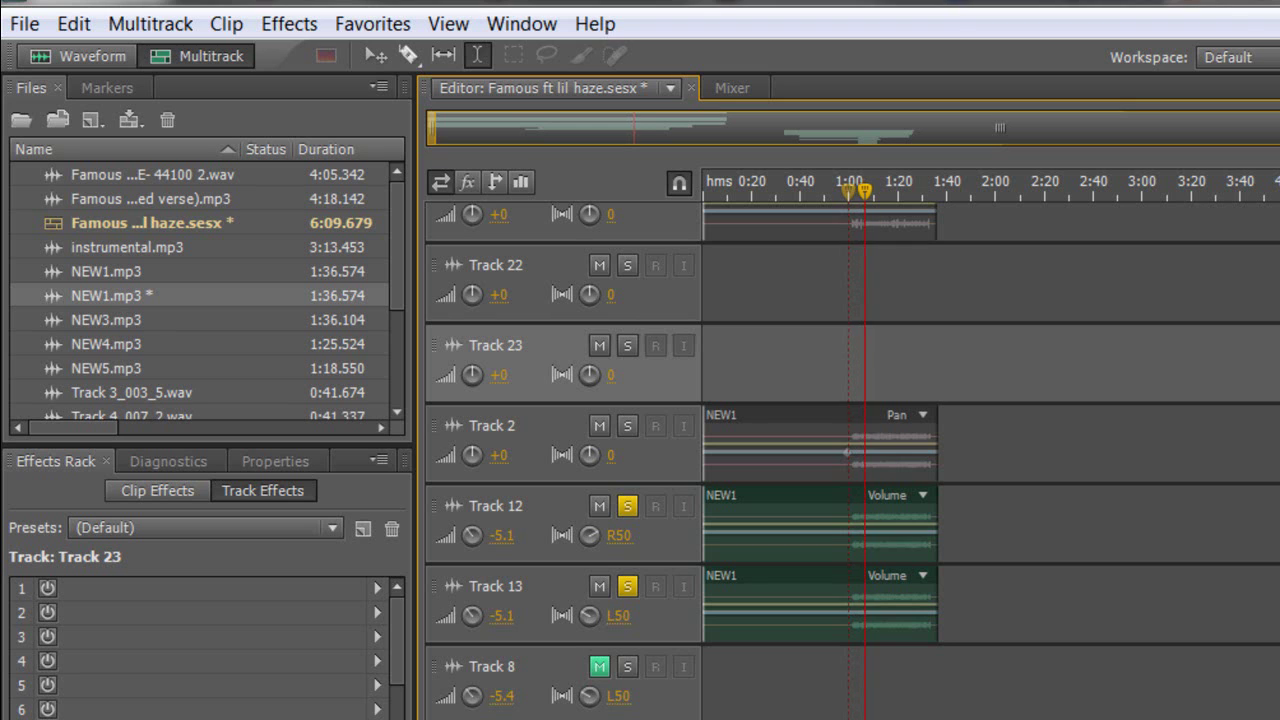
- Compare the doubles by toggling solo on Tracks 12 and 13, ending with both soloed
click(627, 506)
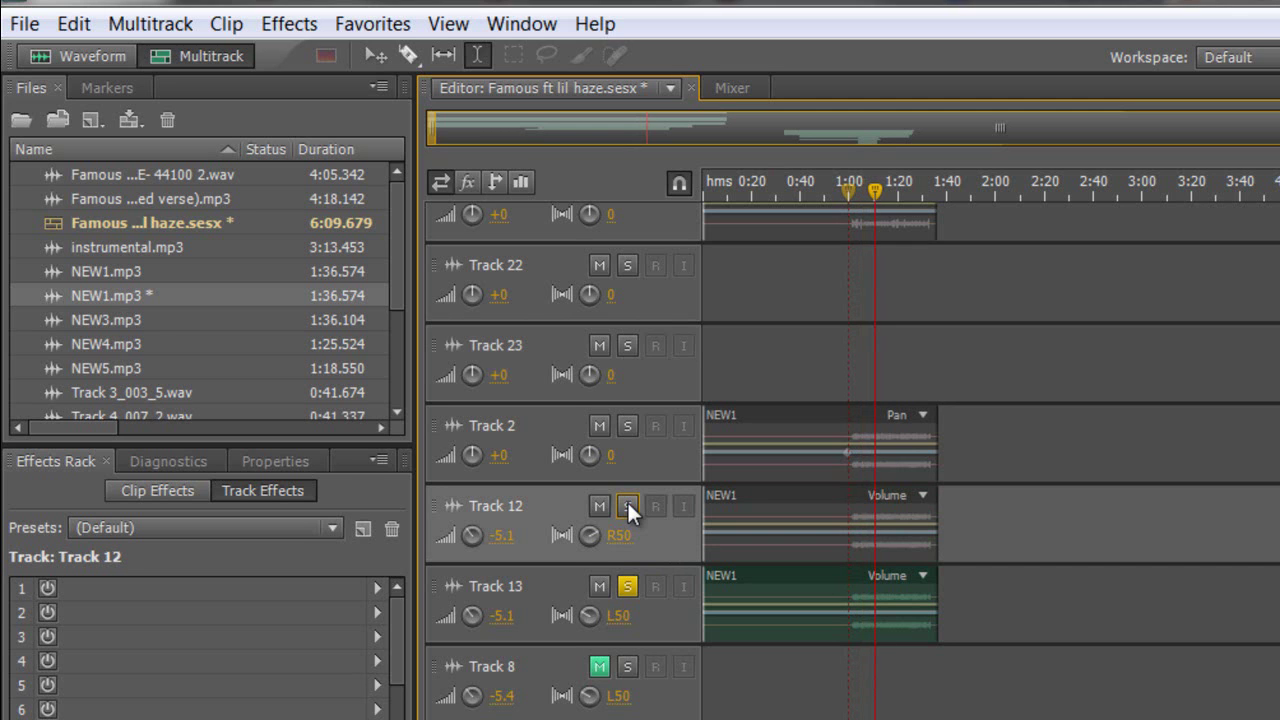
click(627, 503)
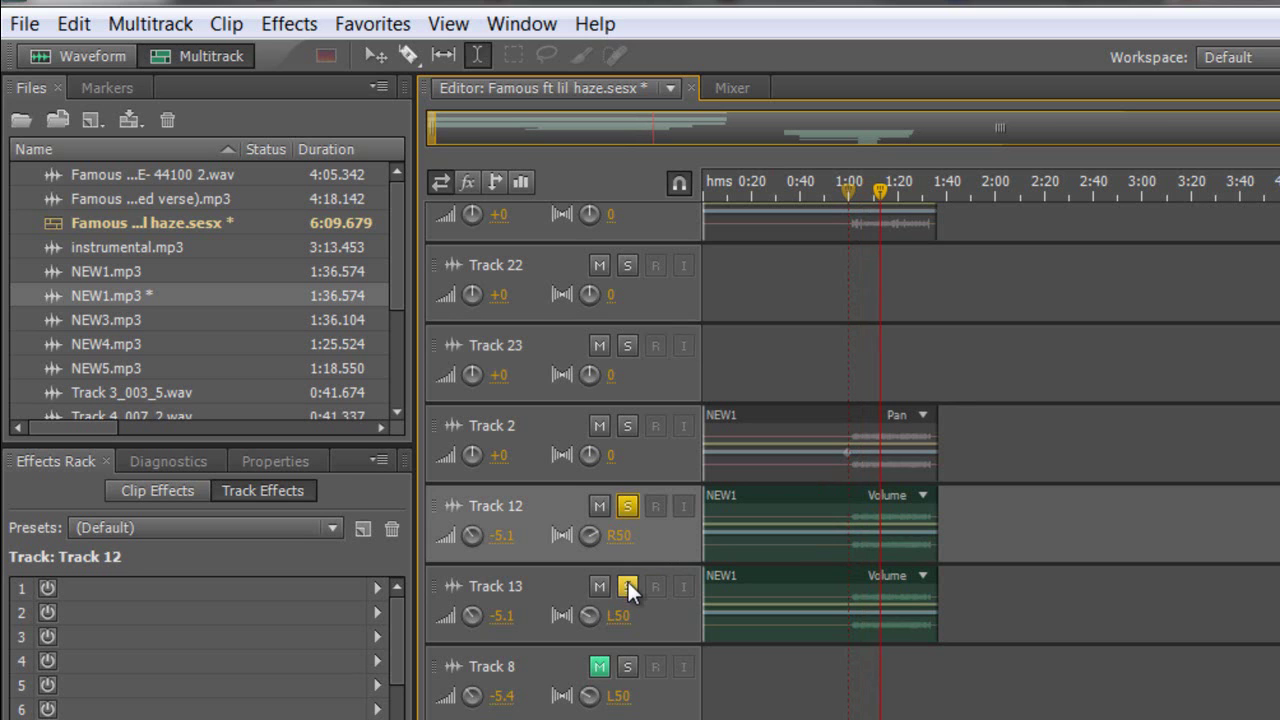
click(627, 584)
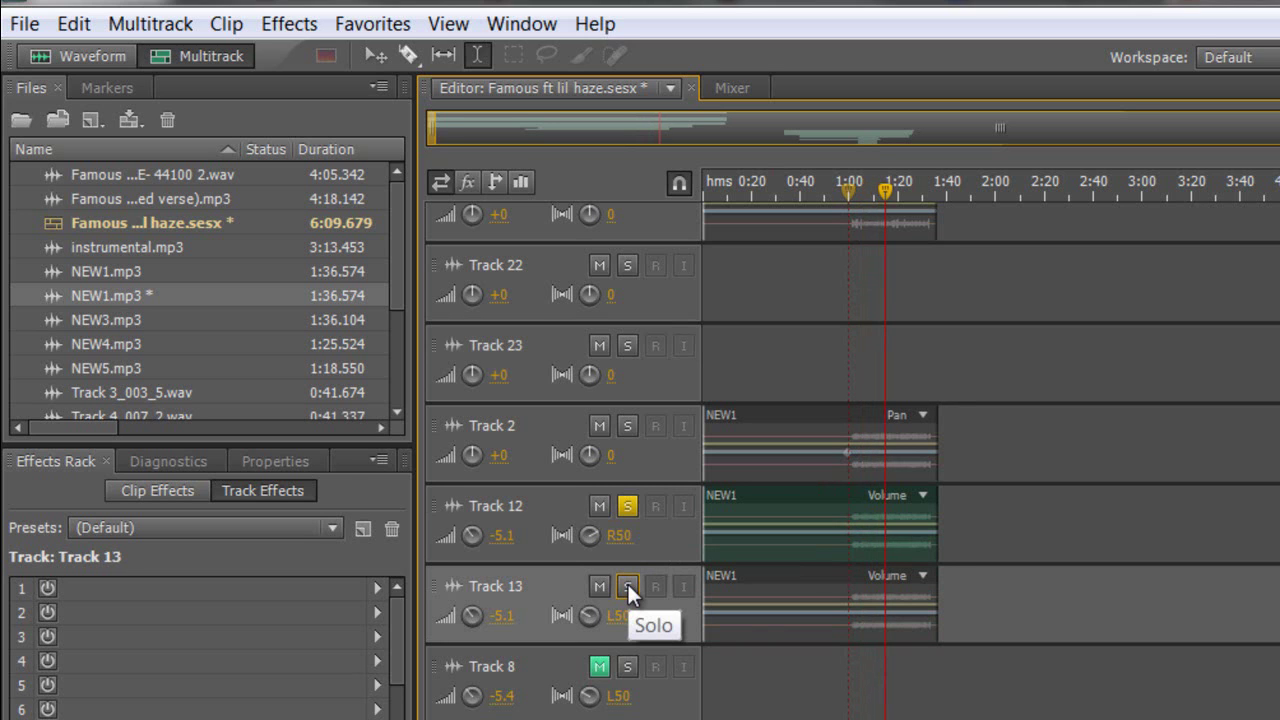
click(628, 584)
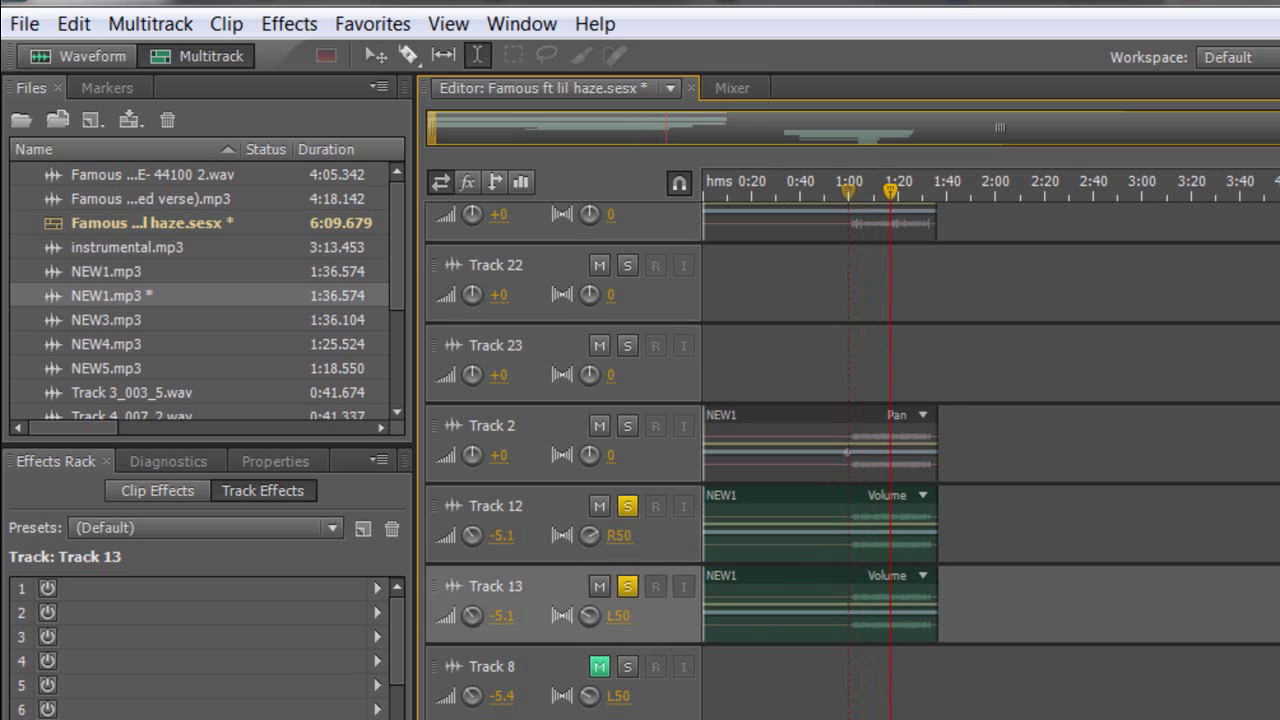
- Put the playhead back at 1:00 and scroll the track list up to Track 1
click(849, 685)
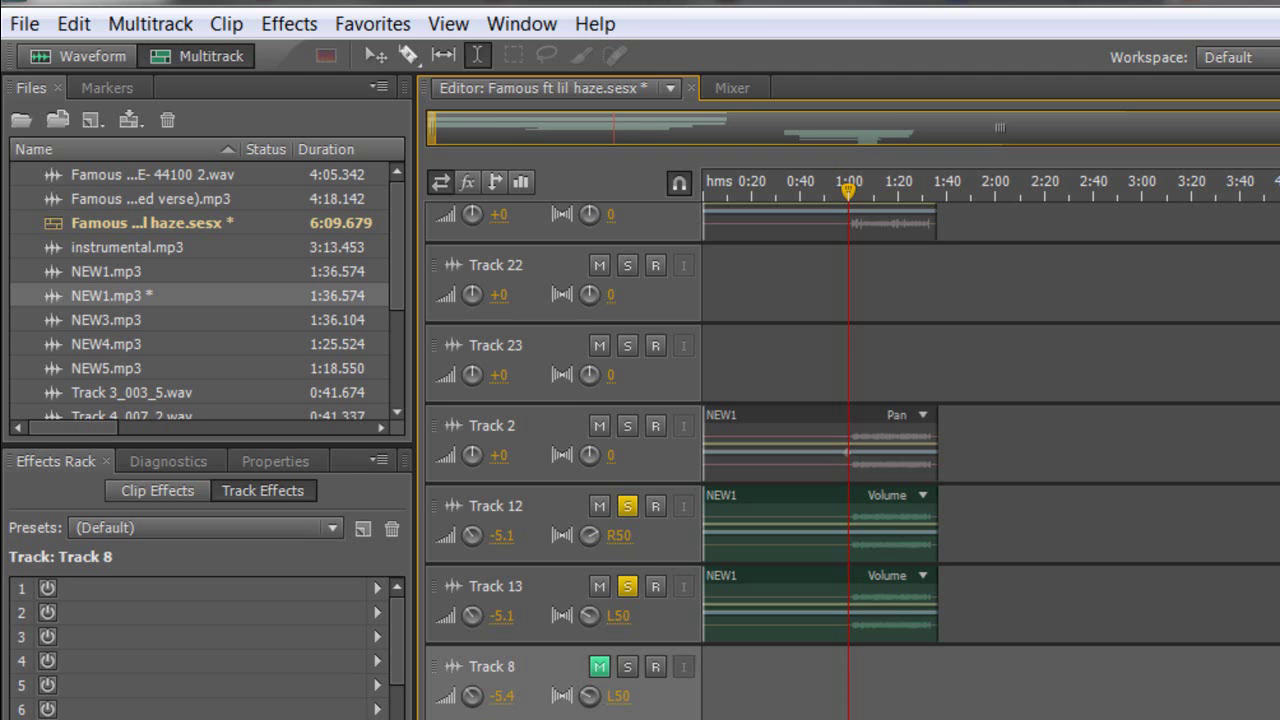
scroll(850, 460, down, 2)
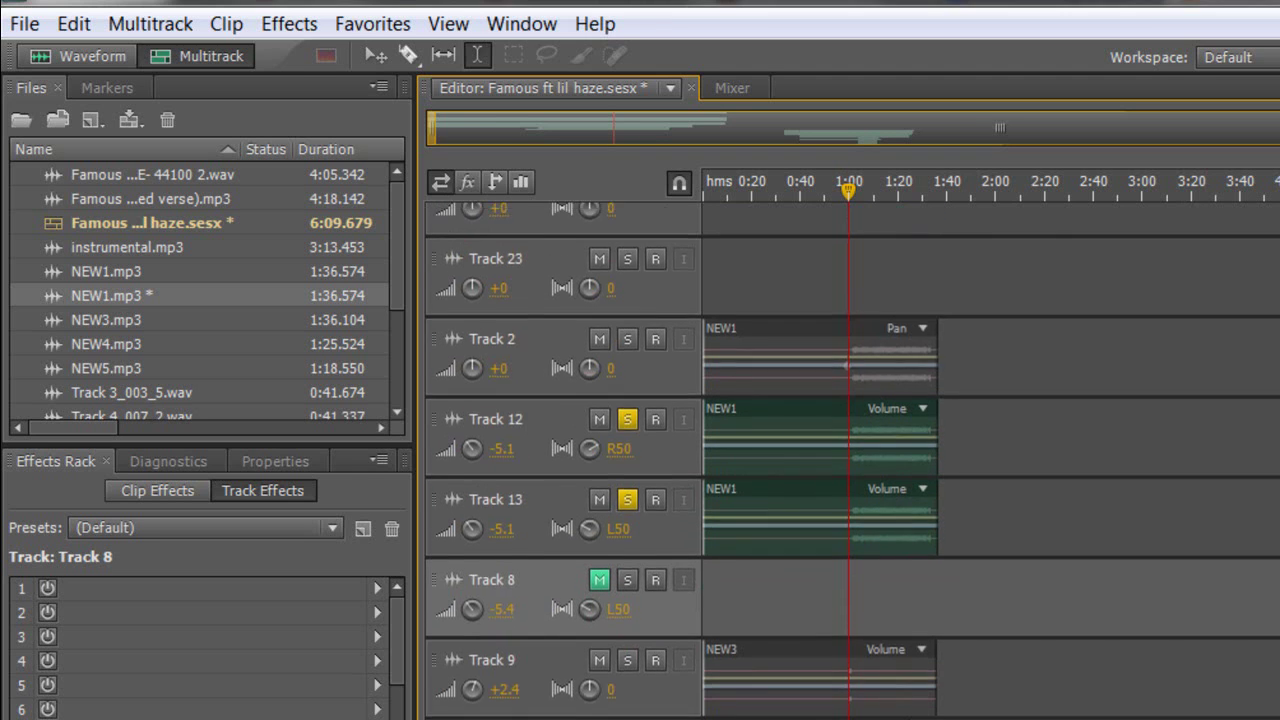
scroll(850, 460, up, 4)
scroll(850, 460, up, 1)
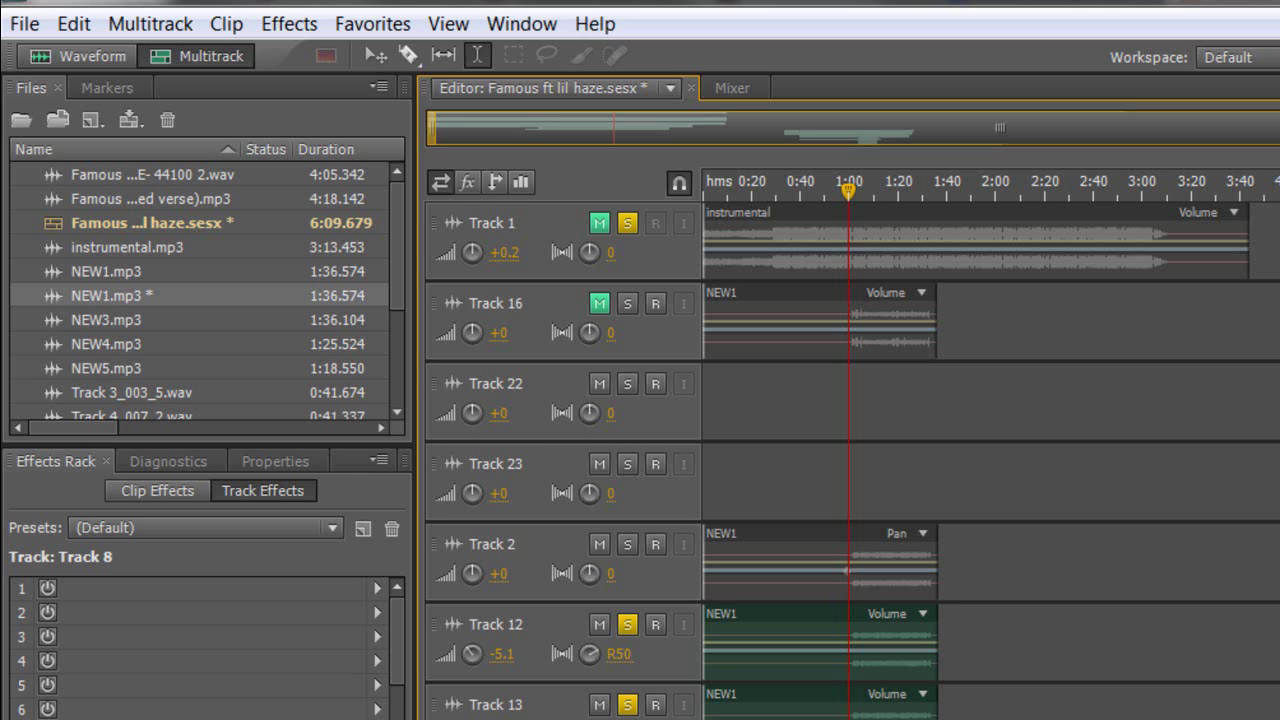
click(163, 24)
mouse_move(289, 24)
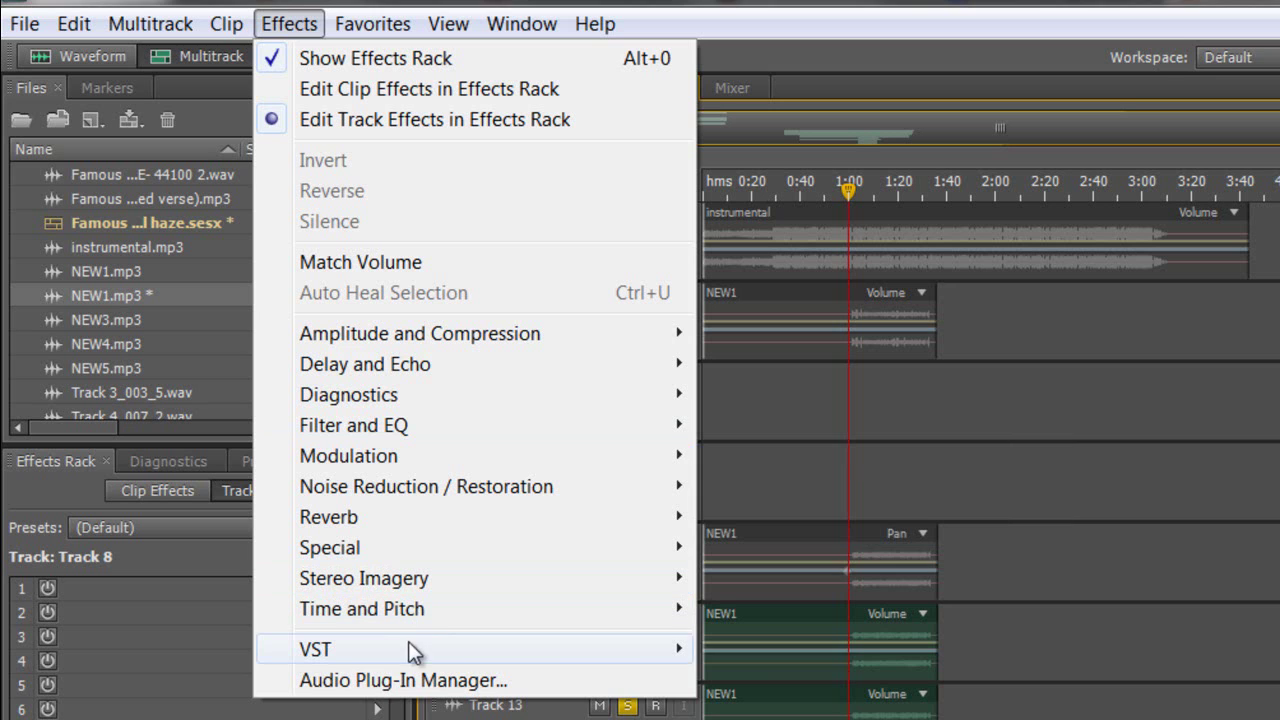
mouse_move(315, 649)
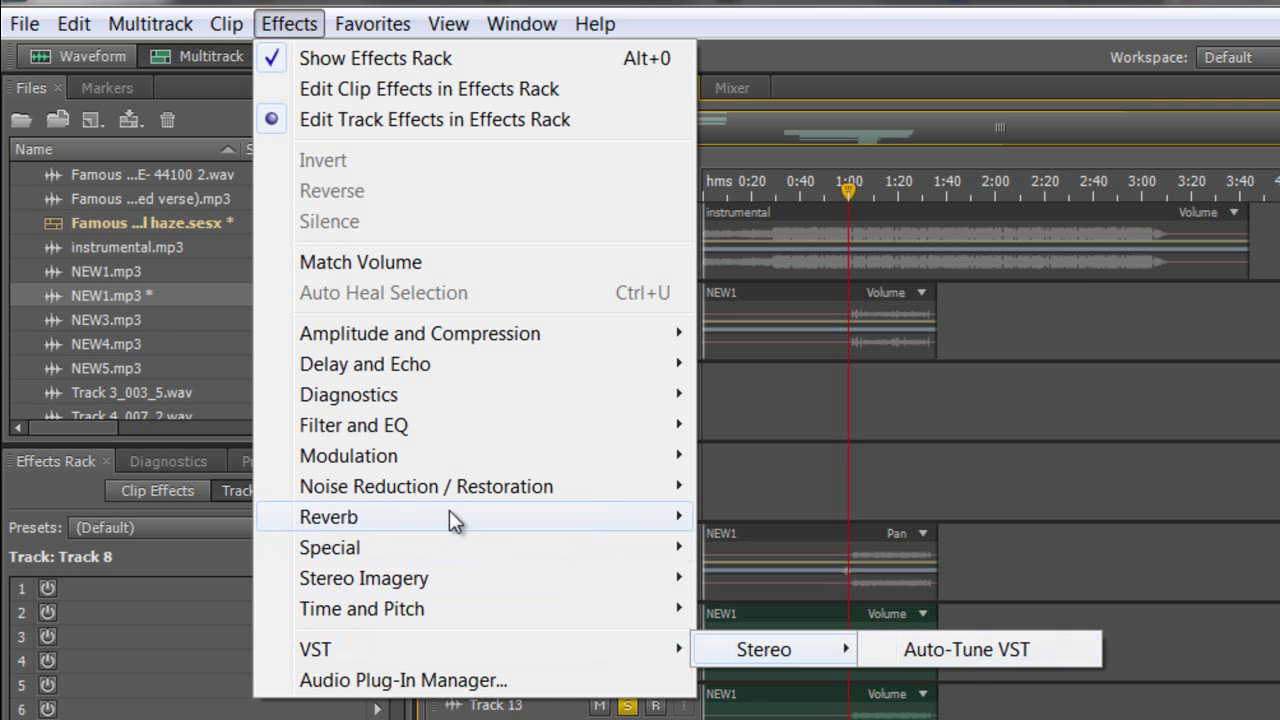
key(Escape)
key(Escape)
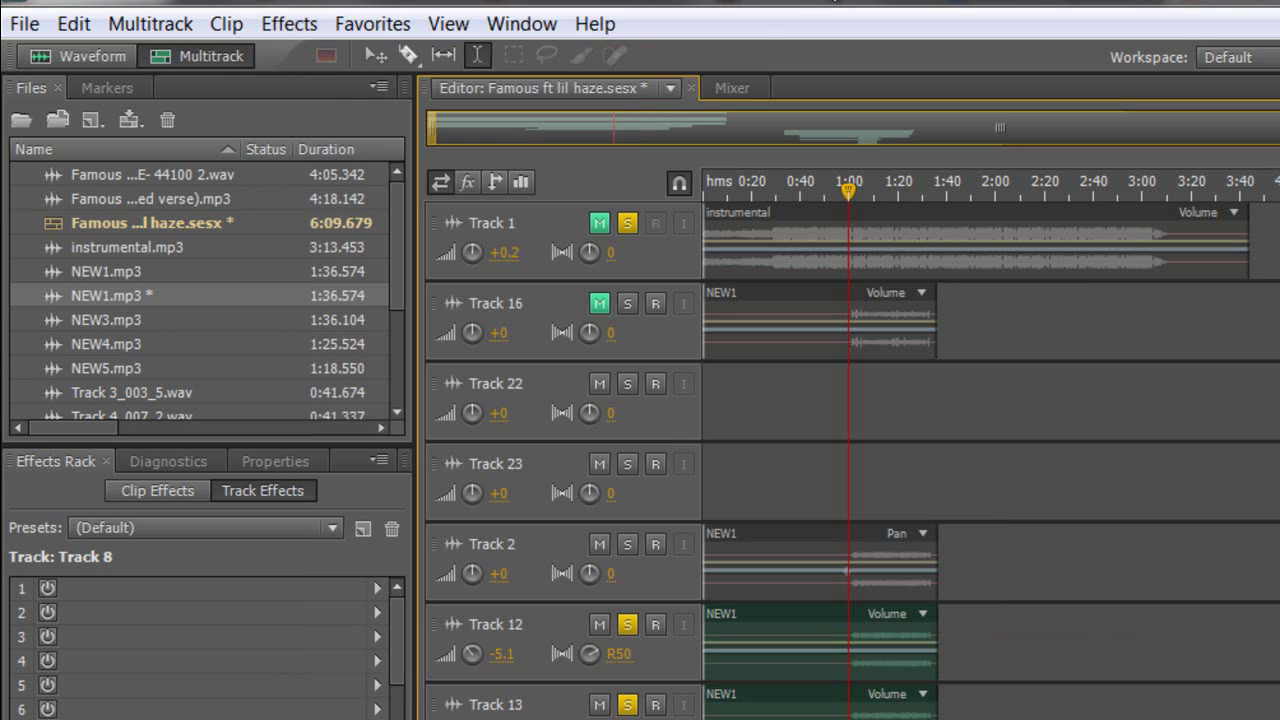